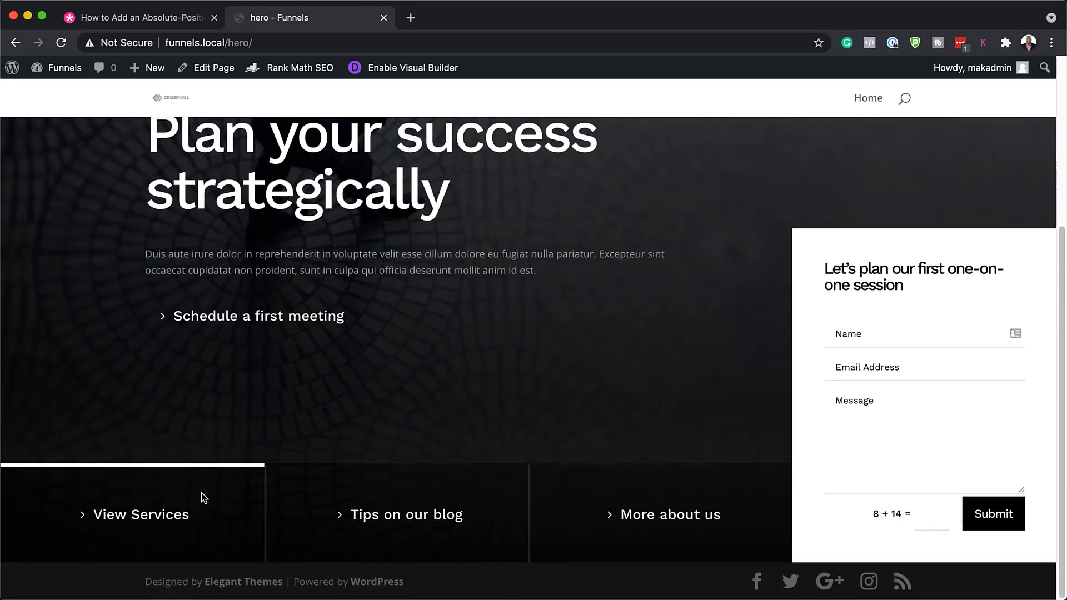
Step: Scroll back up through the finished dark hero page on the front end
scroll(675, 350, up, 5)
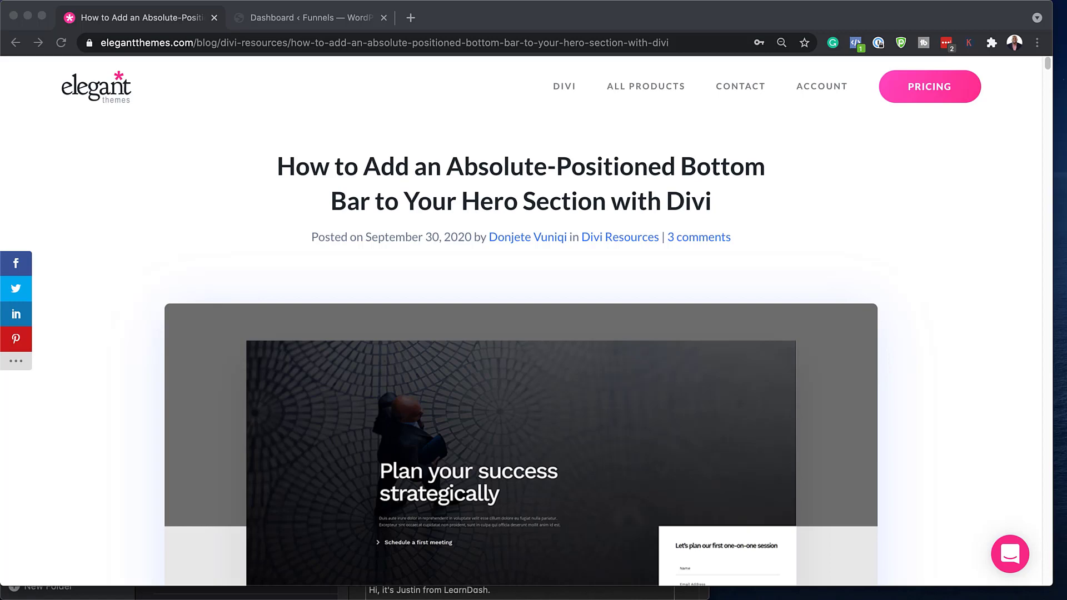
Step: Scroll the tutorial down to the free bottom-bar hero layout download section
scroll(521, 334, down, 10)
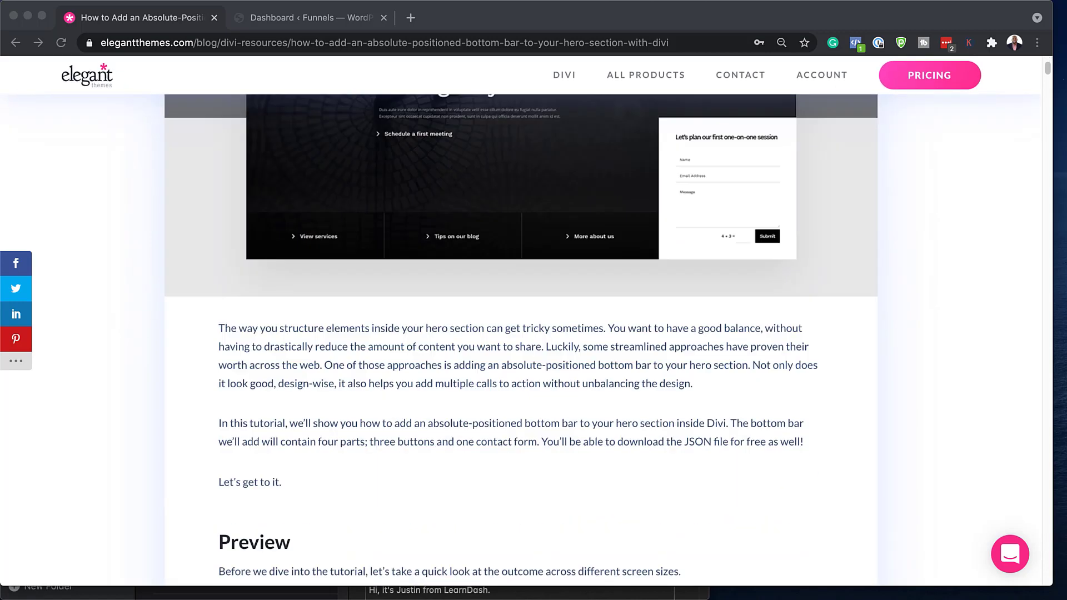
scroll(521, 334, down, 15)
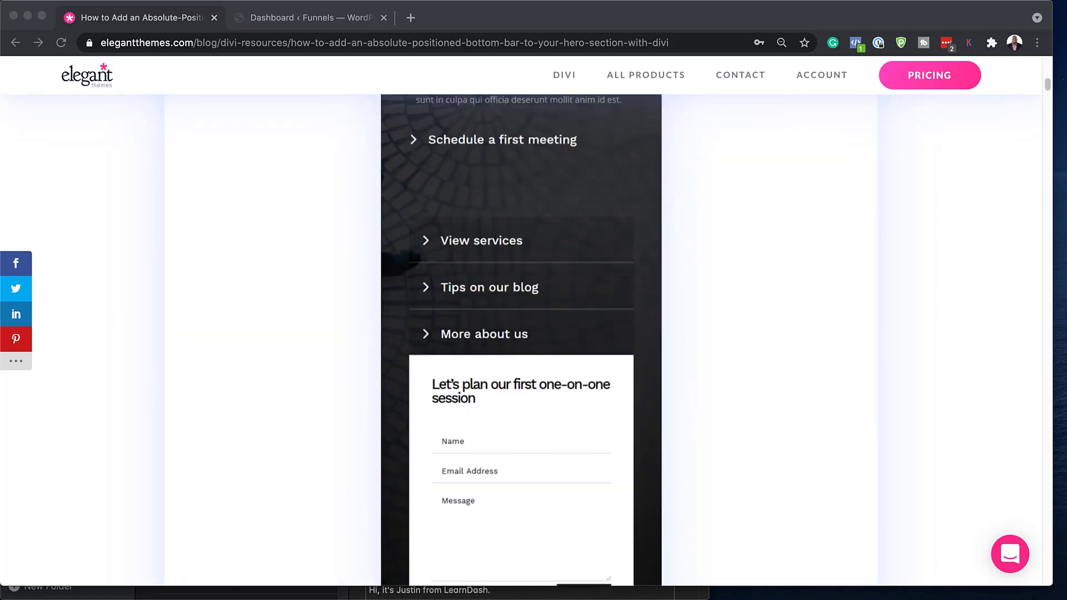
scroll(521, 334, down, 8)
scroll(520, 334, up, 4)
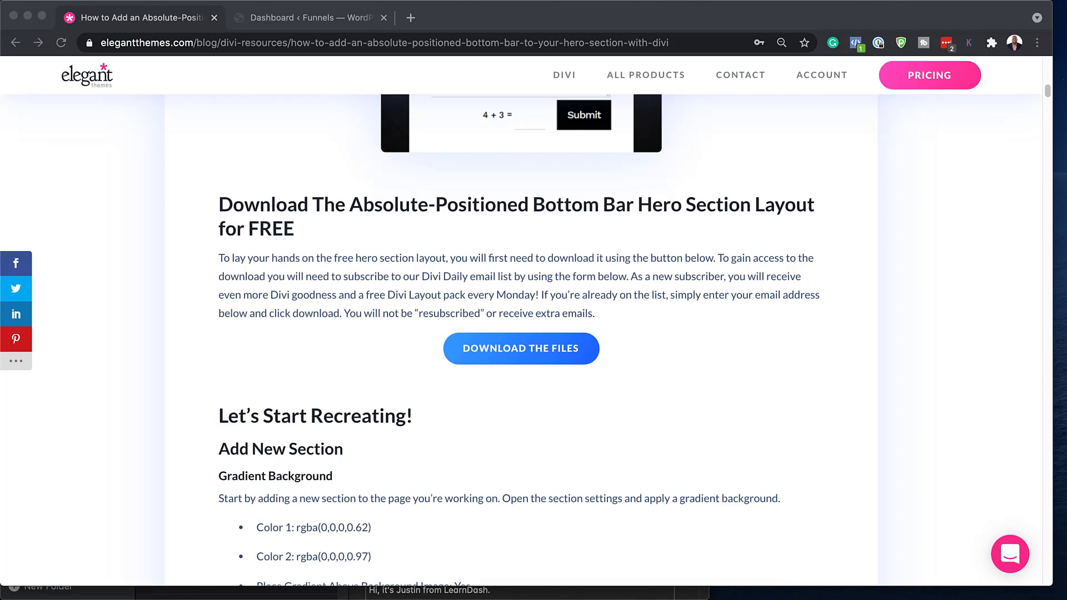
Step: Stretch the Chrome window to the screen bottom, then maximise it
click(964, 584)
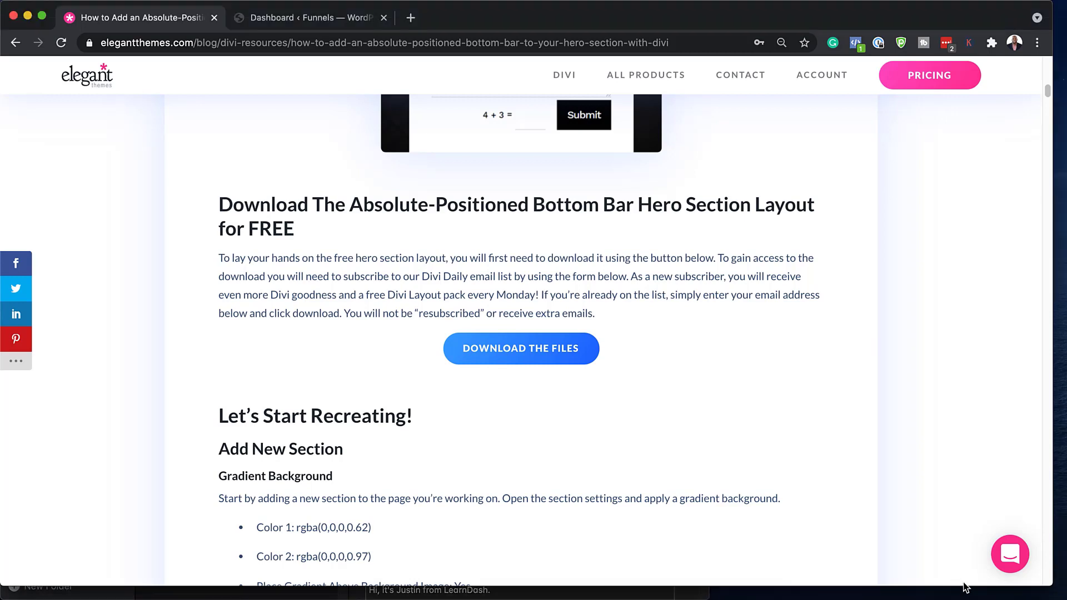
drag(964, 586, 966, 597)
mouse_move(967, 599)
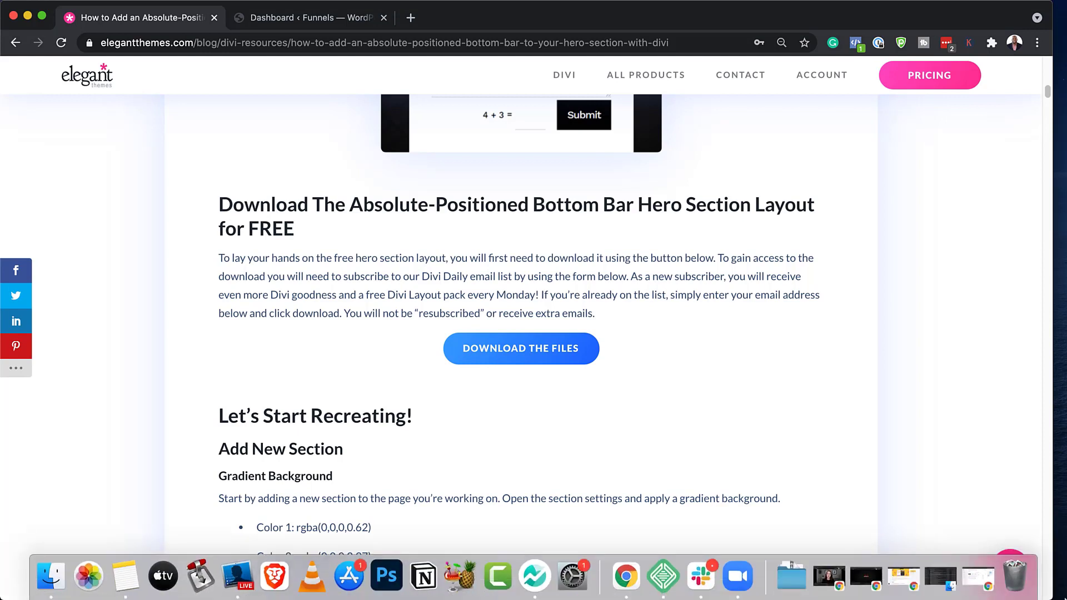
key(ctrl+alt+Return)
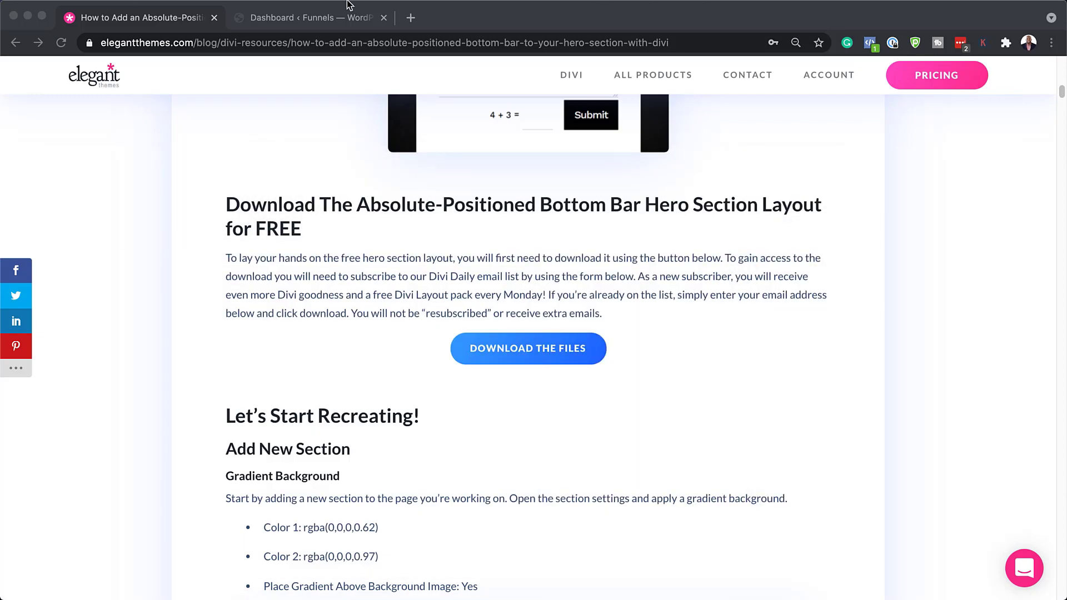
Step: Go from the WordPress dashboard to the Divi Library layouts list
click(339, 20)
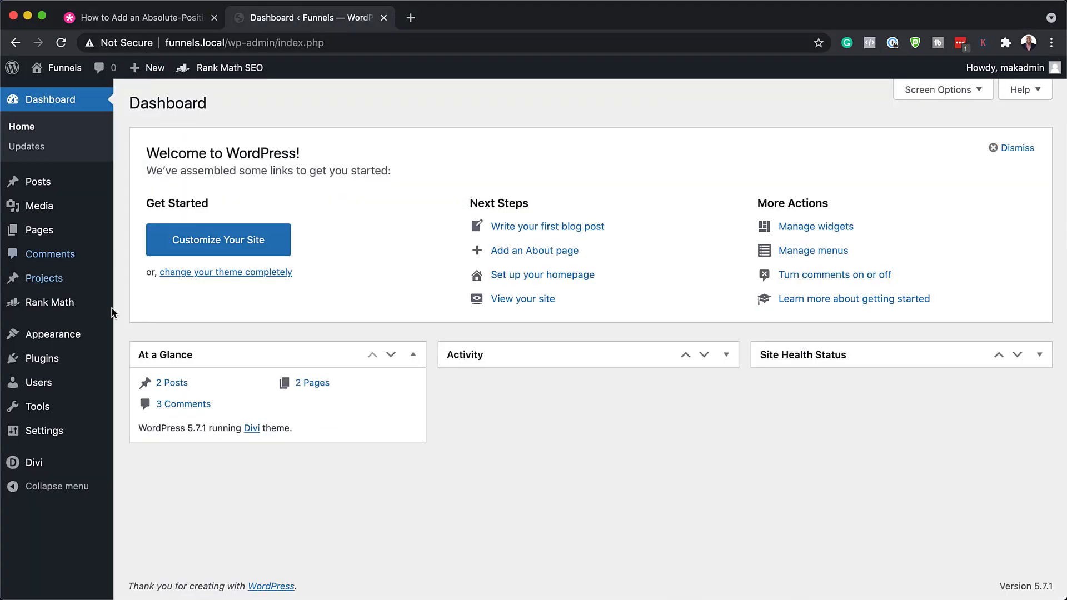
mouse_move(80, 456)
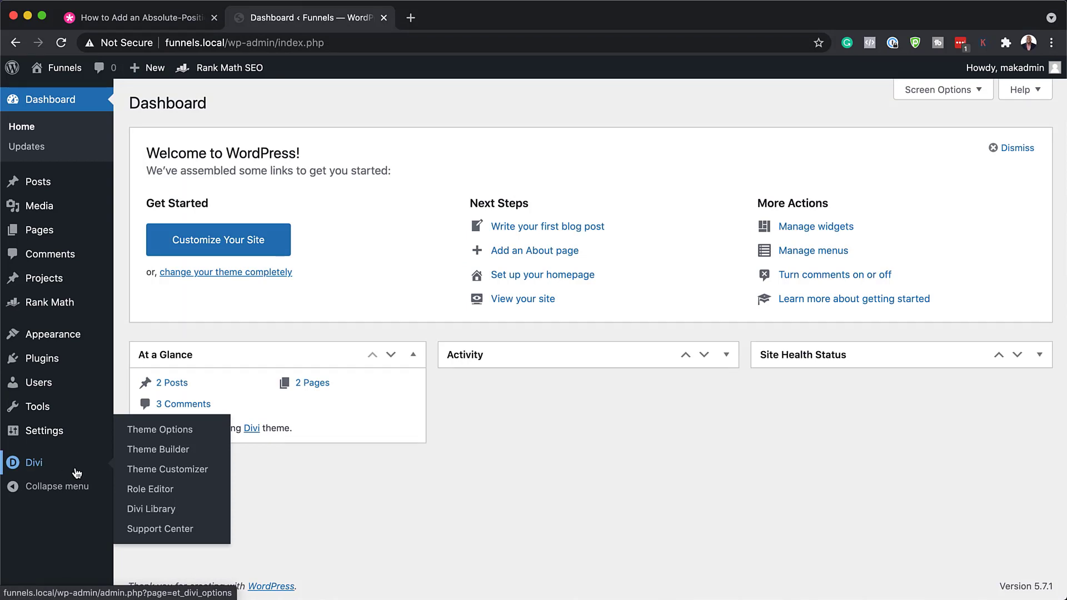
click(164, 512)
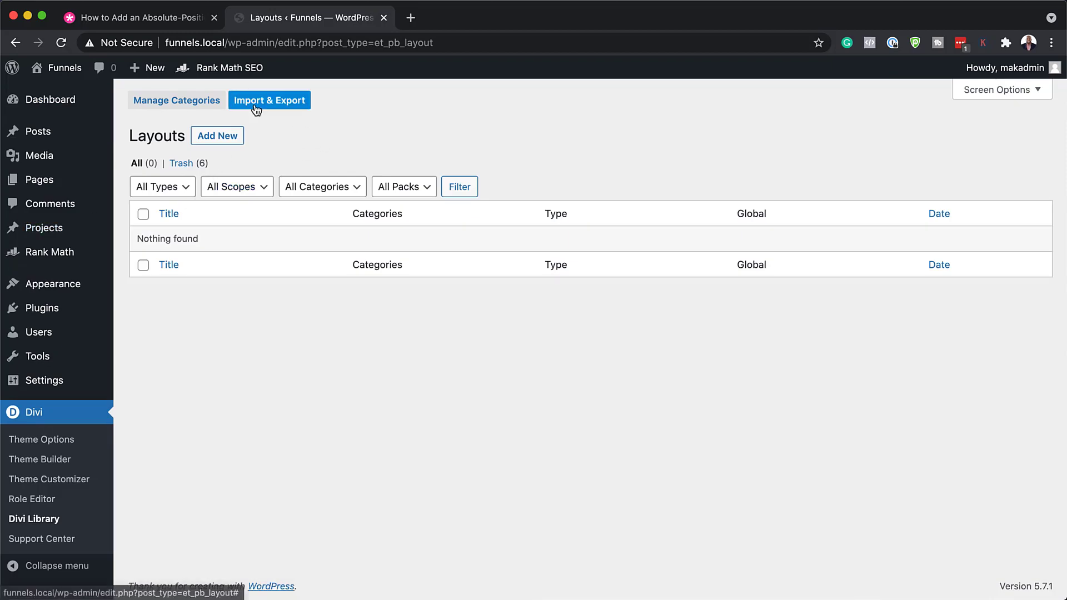
Step: Import the downloaded bottom-bar hero layout .json file through Import & Export
click(274, 107)
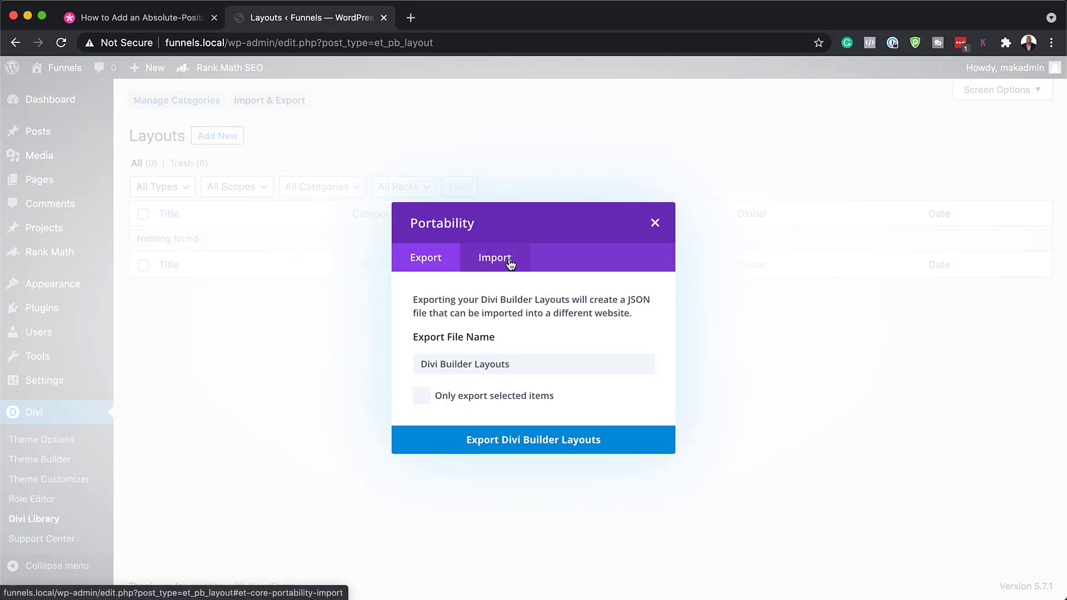
click(510, 259)
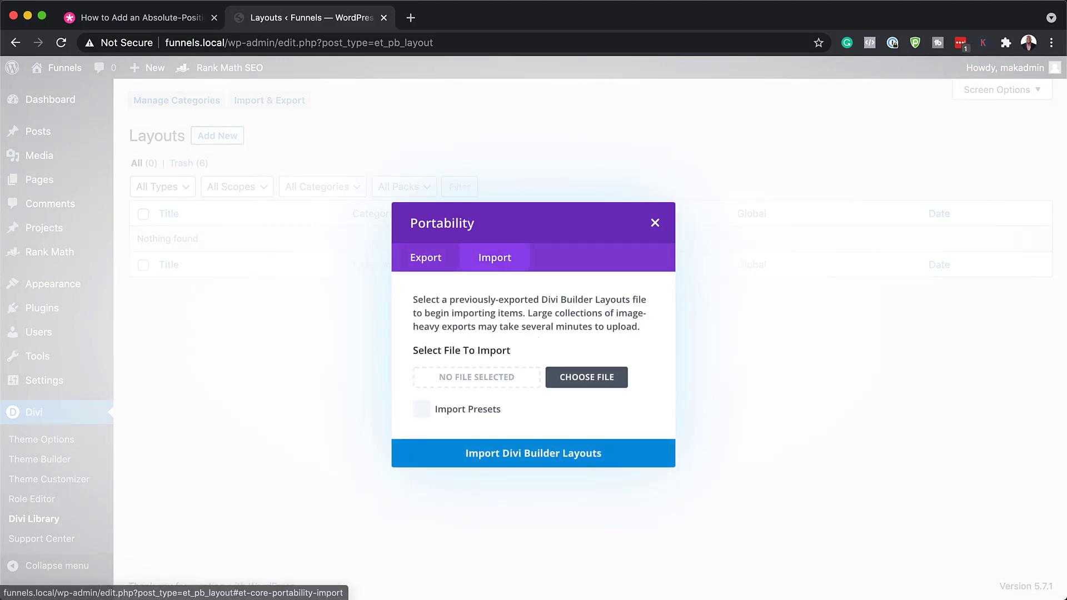
click(553, 377)
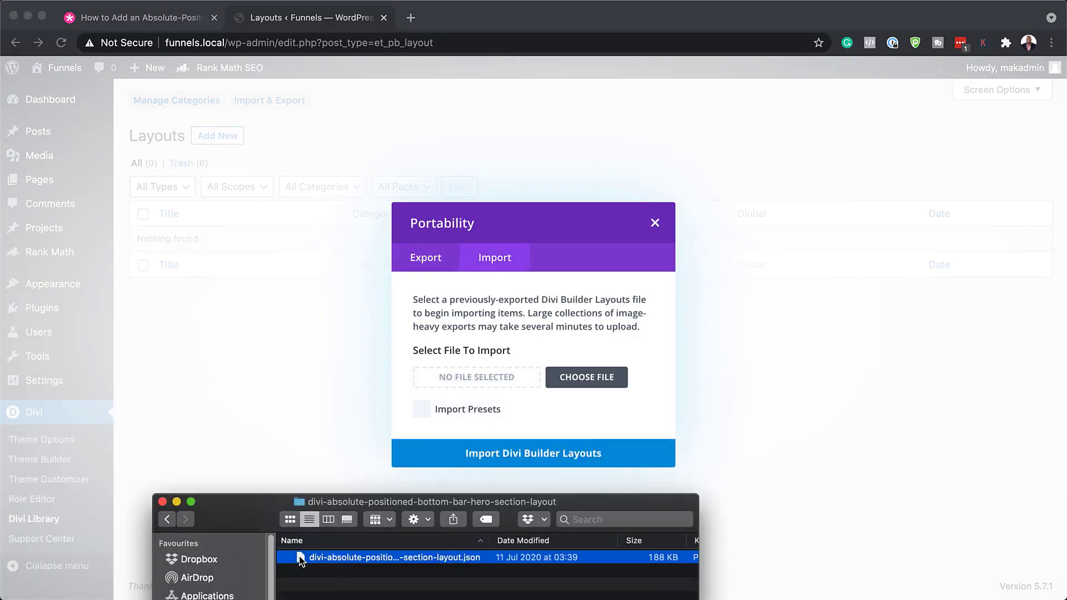
drag(300, 560, 479, 379)
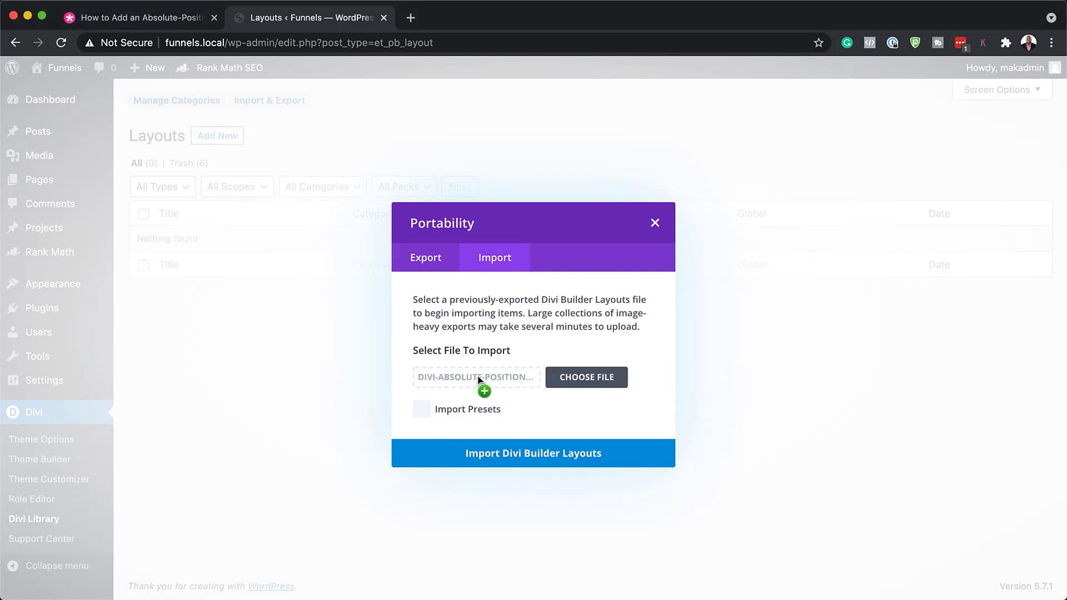
click(548, 457)
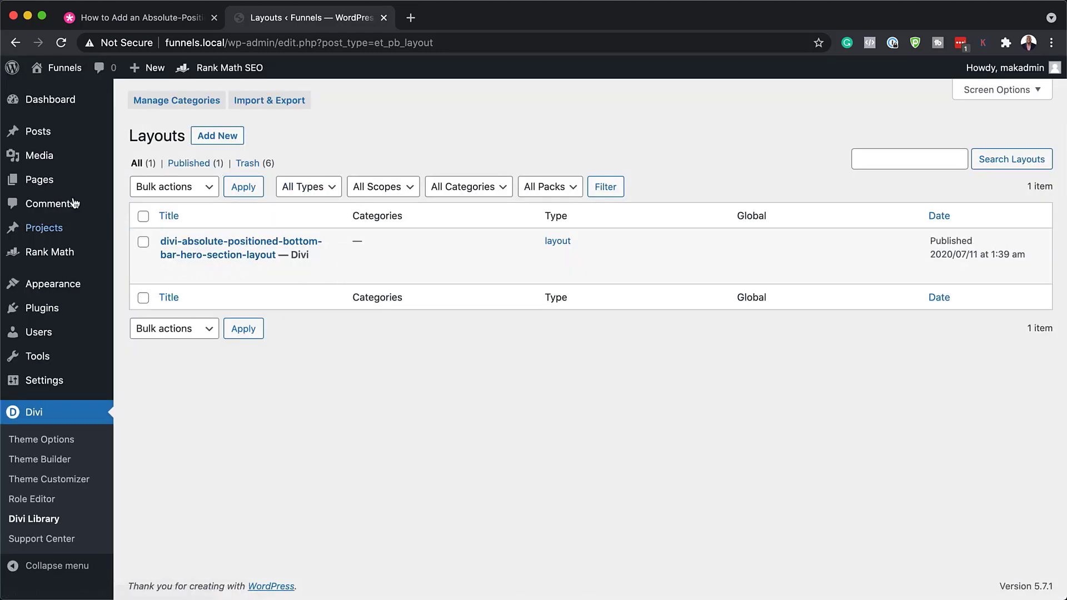
Step: Create a new page titled 'hero' and build it with the Divi Builder
mouse_move(54, 186)
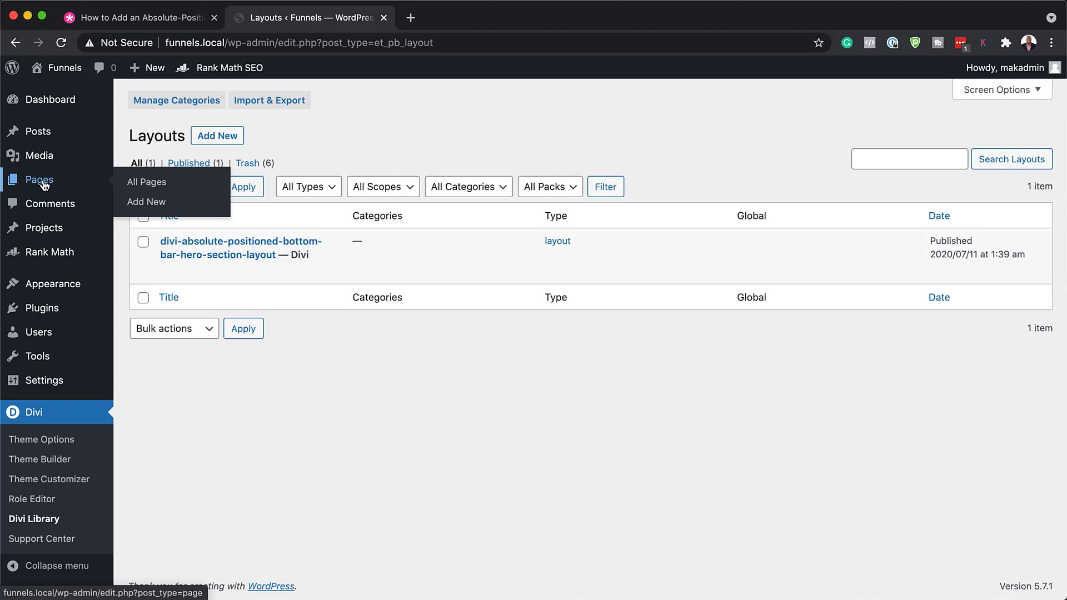
click(145, 203)
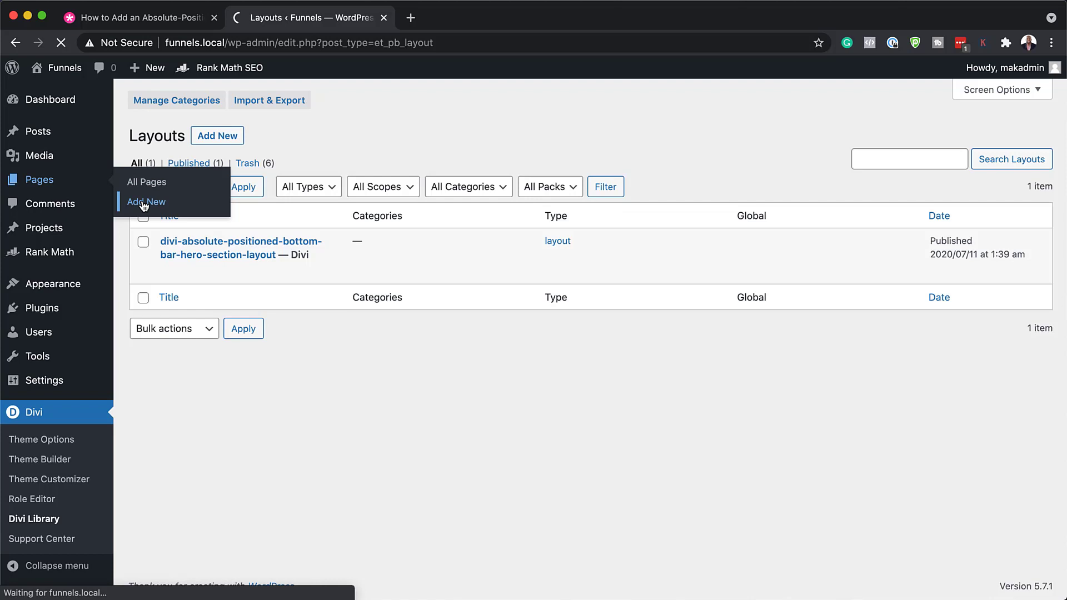
text(hero)
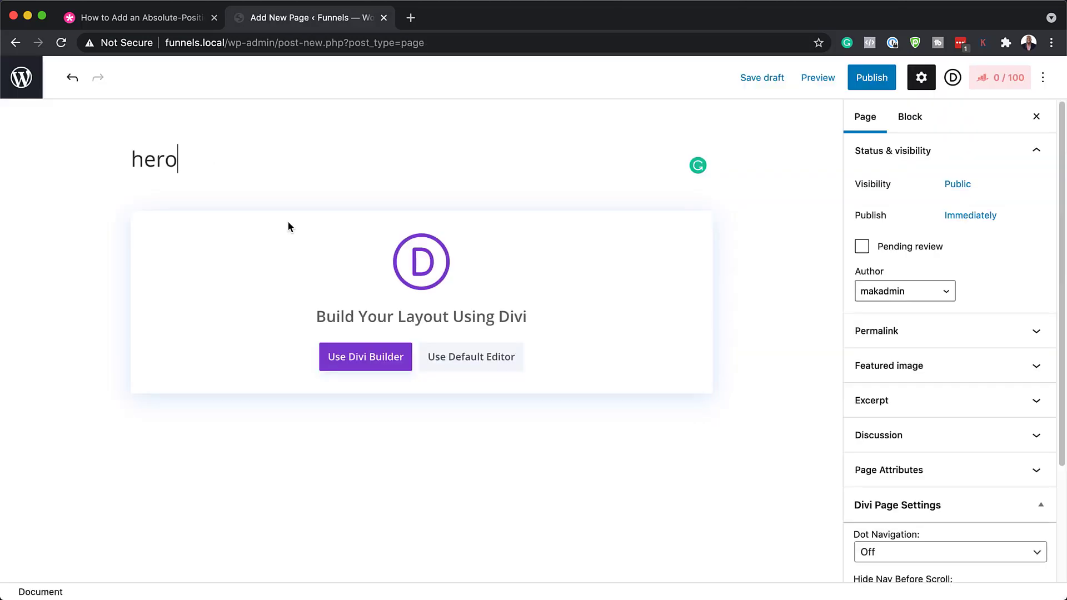
click(379, 361)
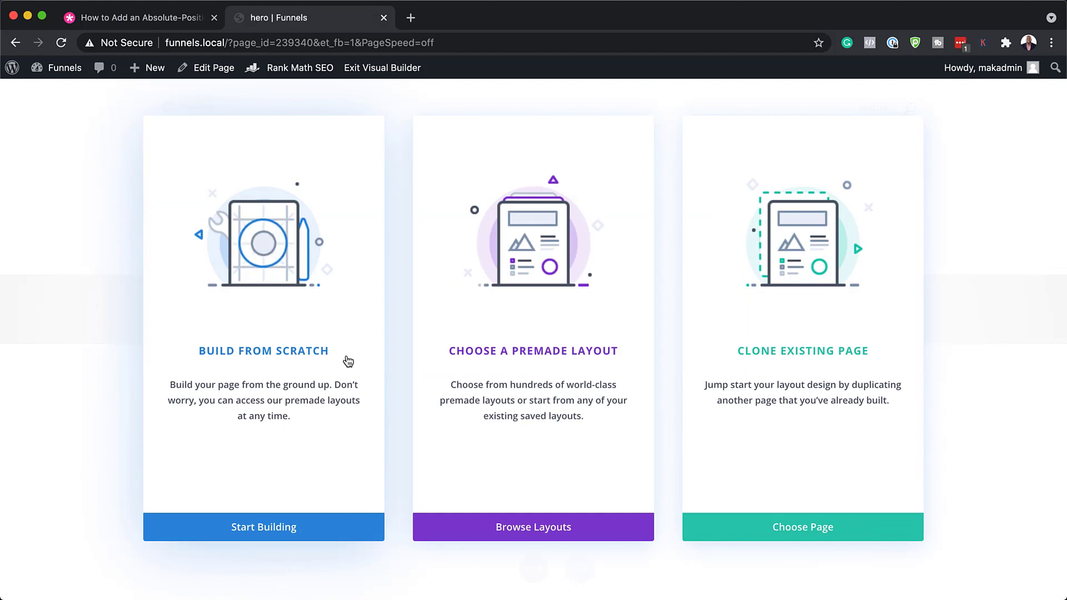
Step: Load the imported bottom-bar hero layout from Your Saved Layouts
click(512, 356)
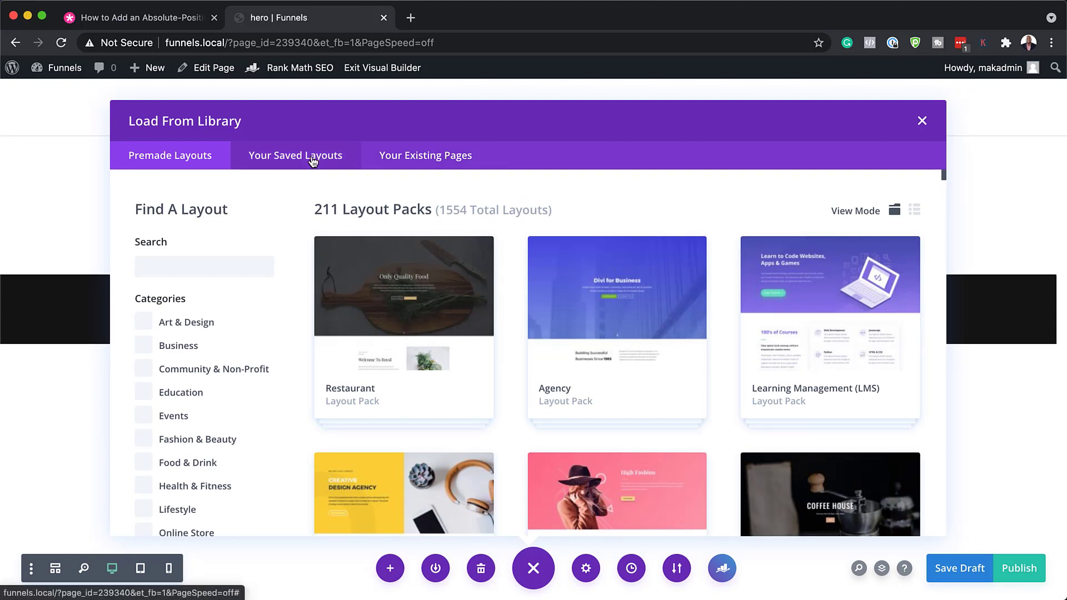
click(313, 162)
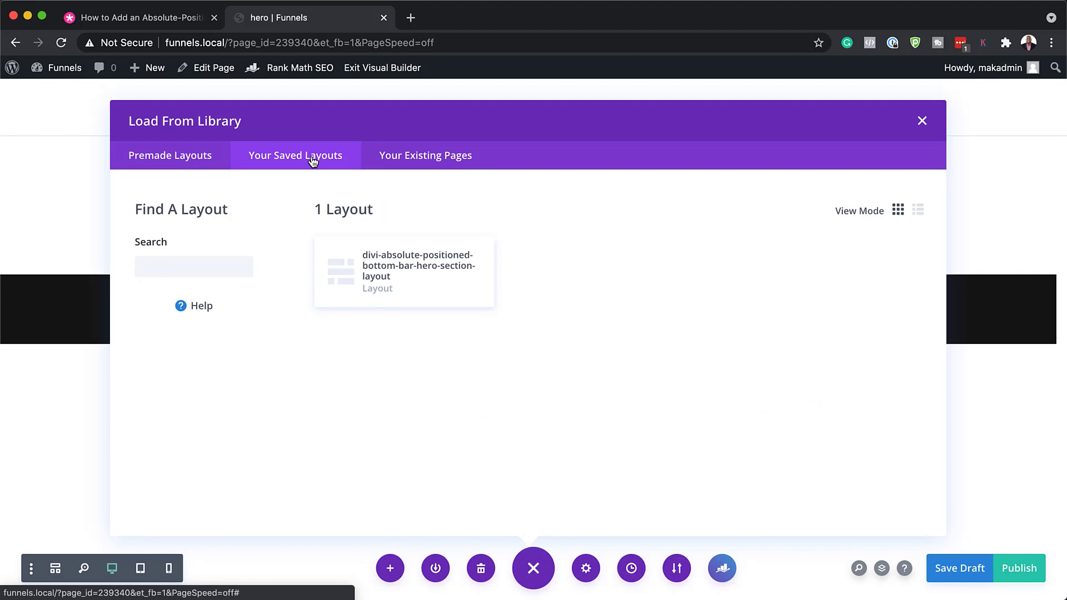
click(426, 267)
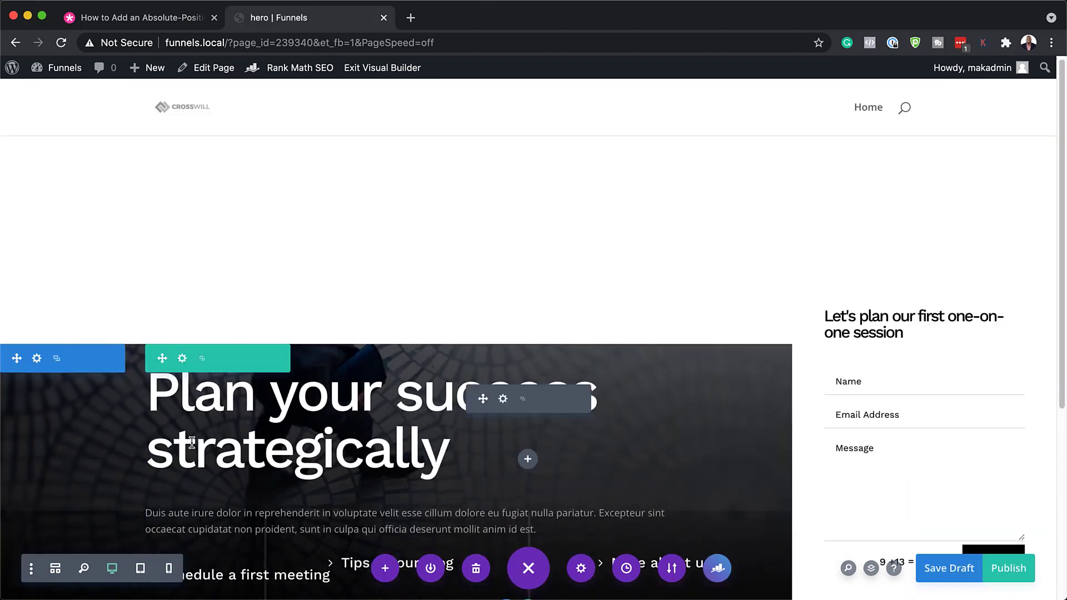
Step: Publish the hero page and add a regular one-column section below the hero
scroll(191, 440, down, 5)
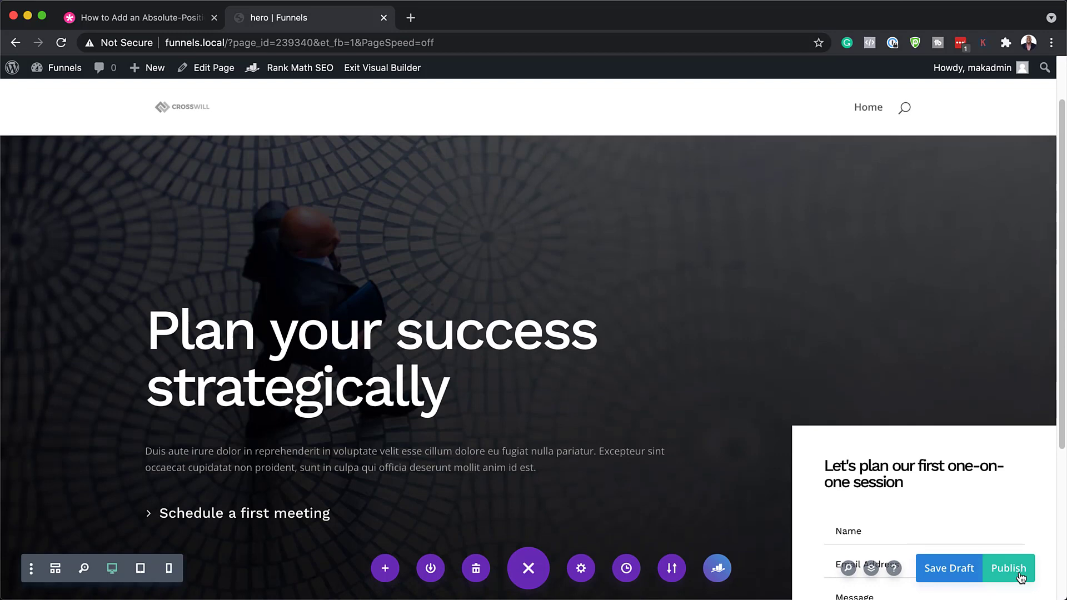
click(1019, 574)
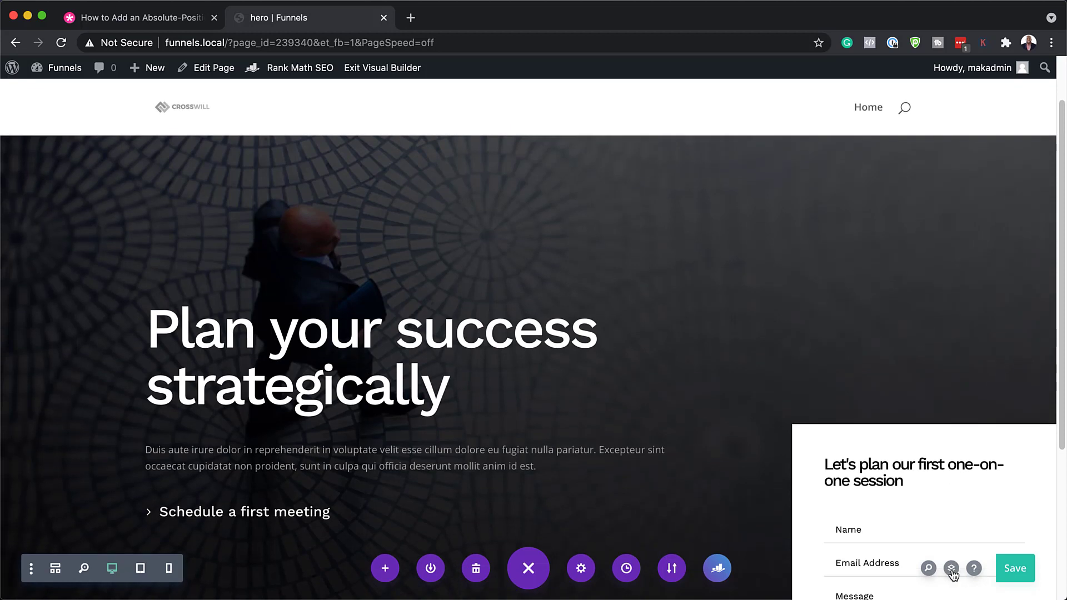
click(951, 570)
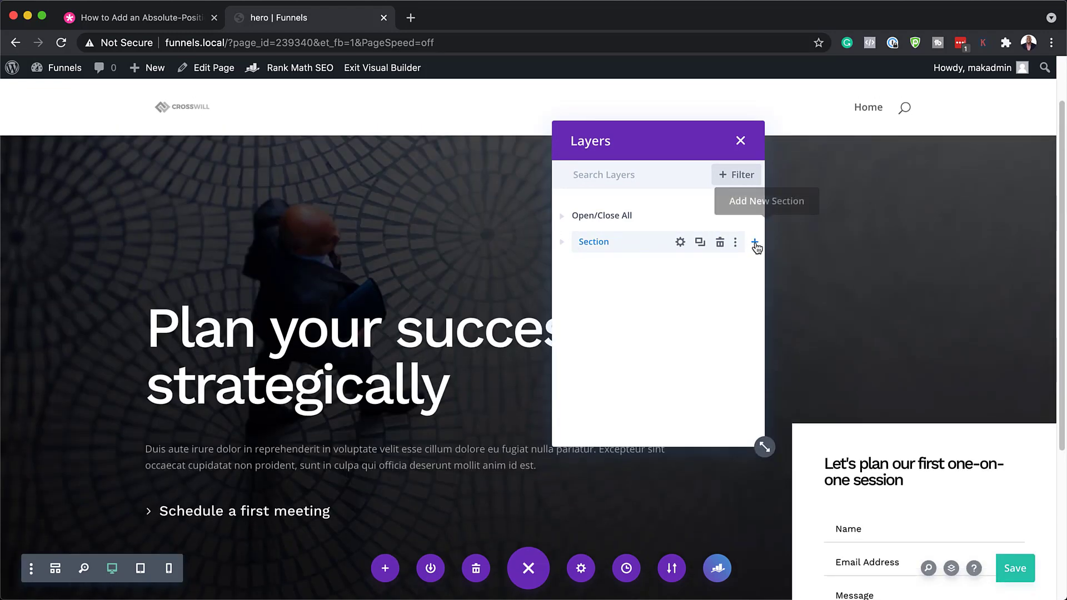
click(754, 243)
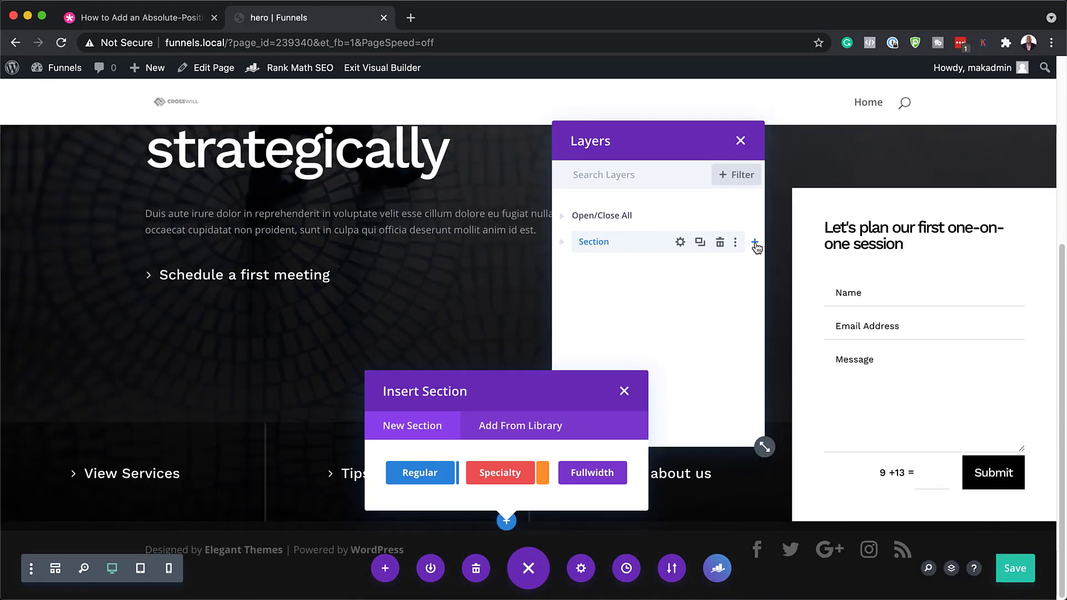
click(420, 473)
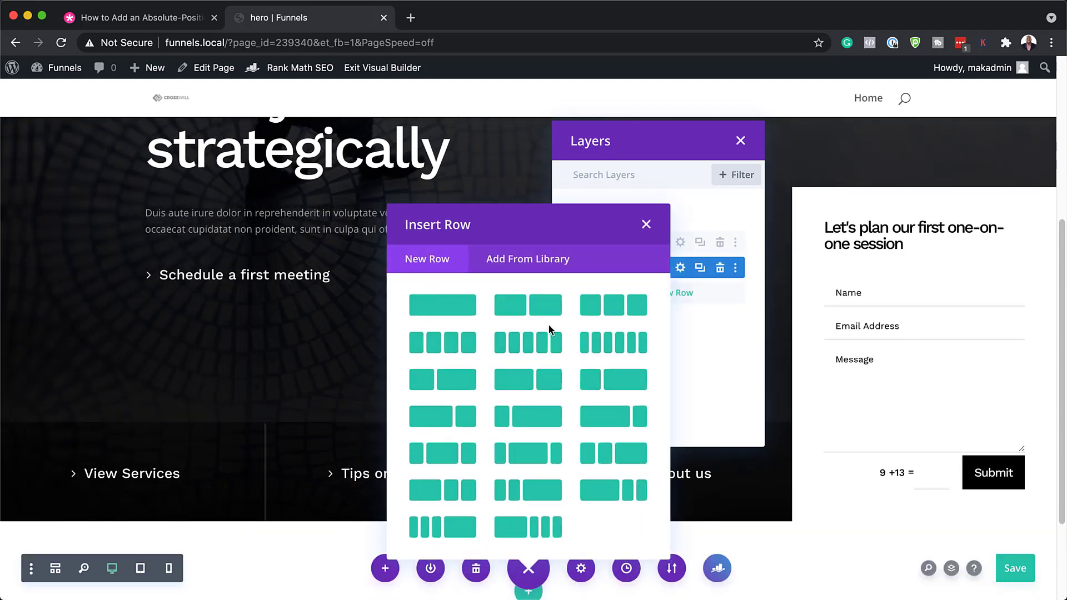
click(452, 308)
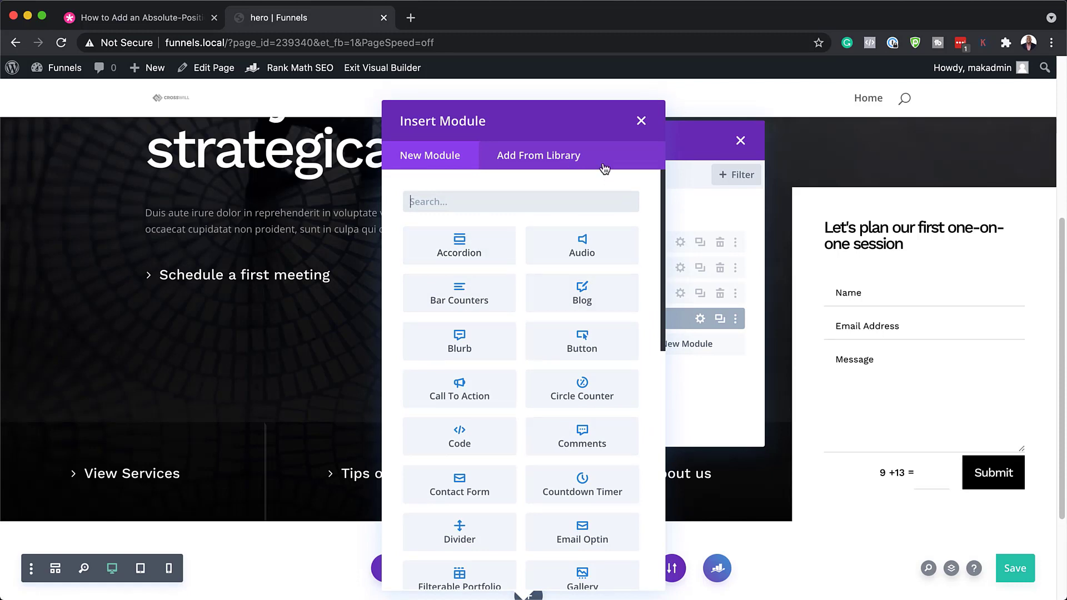
click(641, 121)
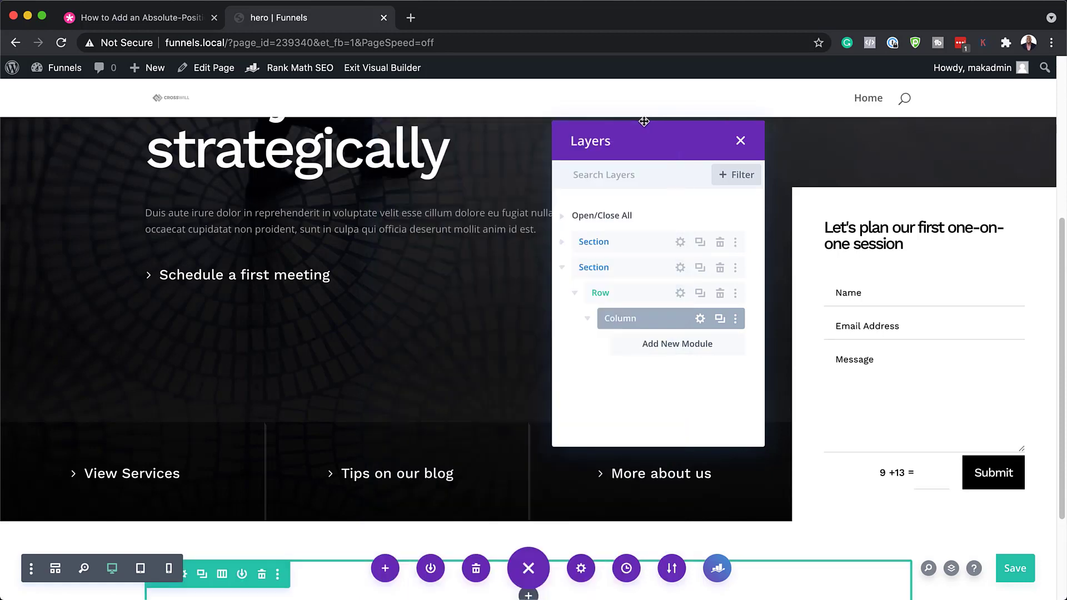
click(741, 140)
Step: Save the page, exit the builder and scroll through the live page
scroll(743, 142, down, 6)
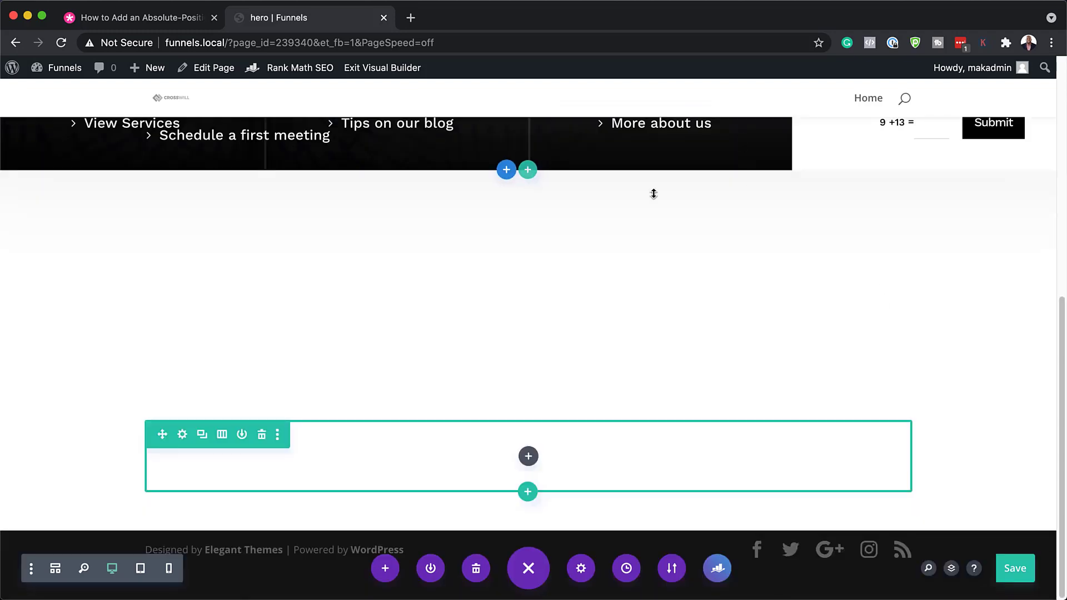
scroll(1050, 578, up, 6)
click(1017, 575)
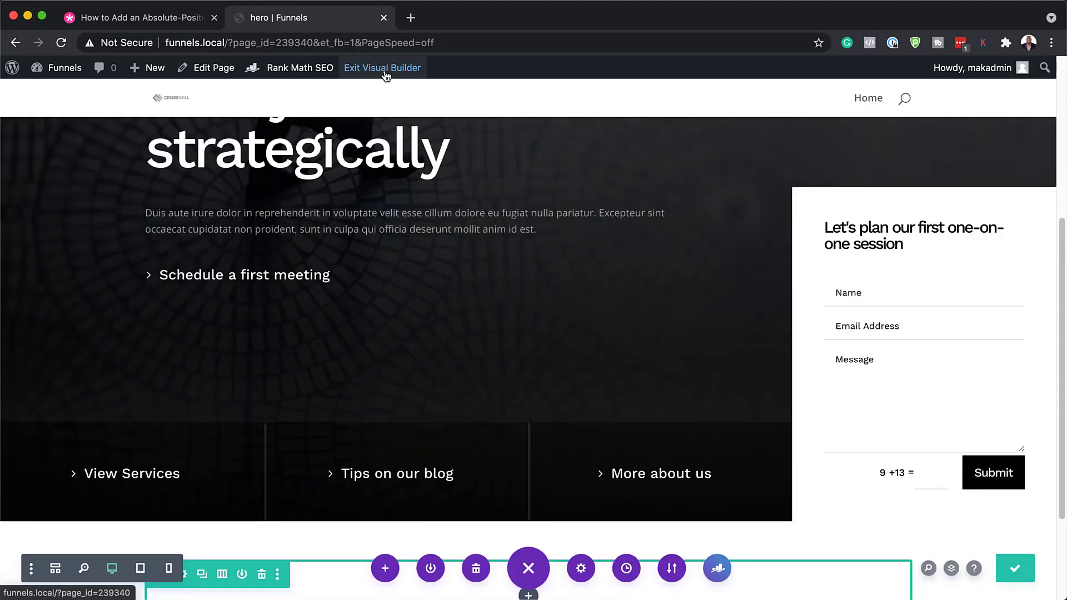
click(386, 74)
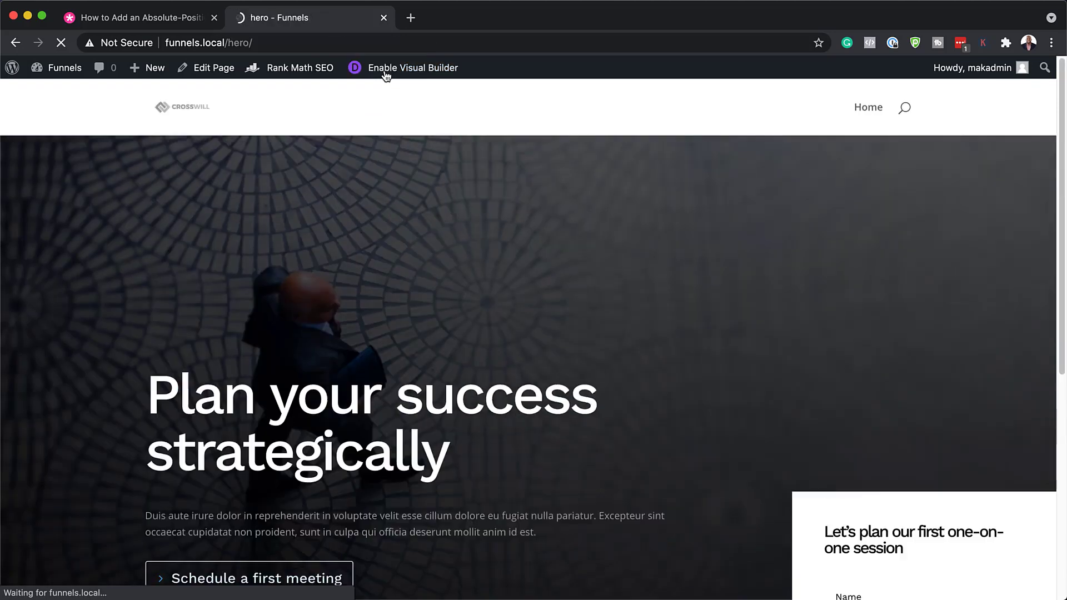
scroll(186, 437, down, 7)
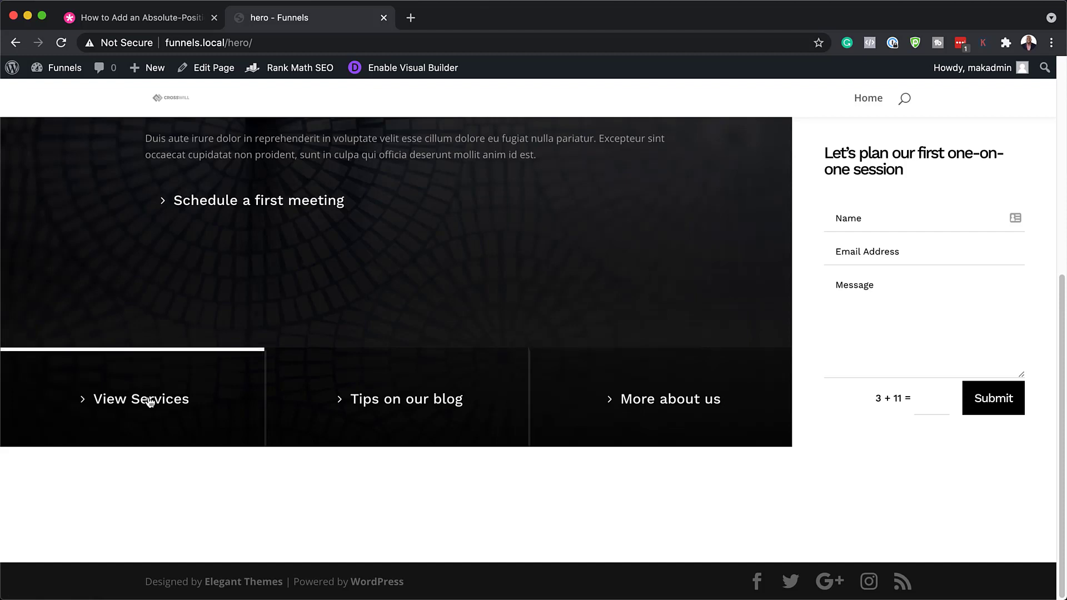
scroll(665, 414, up, 3)
scroll(663, 414, up, 3)
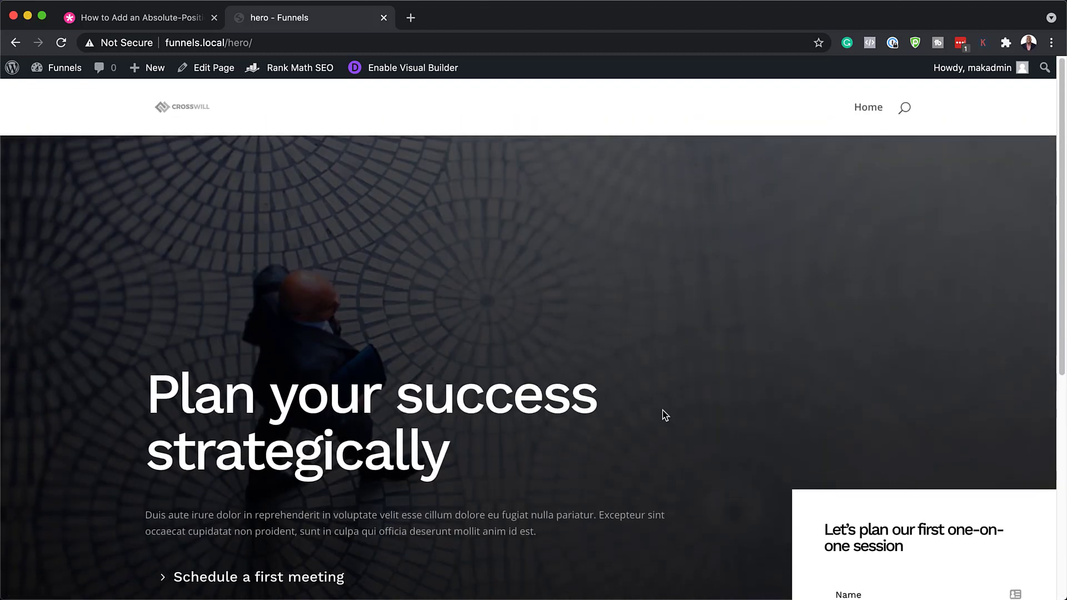
scroll(662, 410, down, 7)
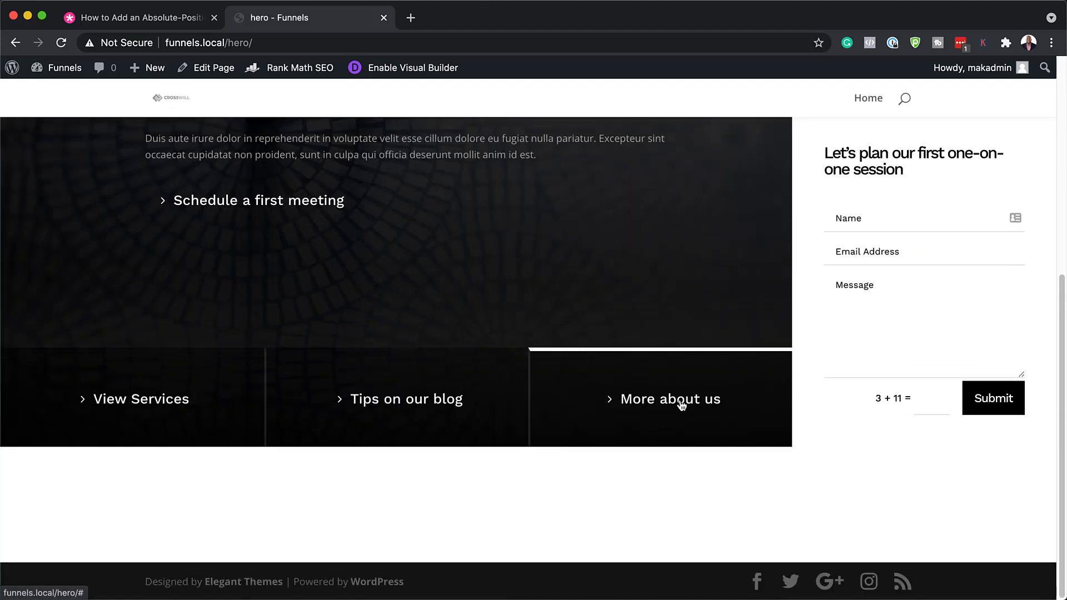
scroll(354, 243, up, 6)
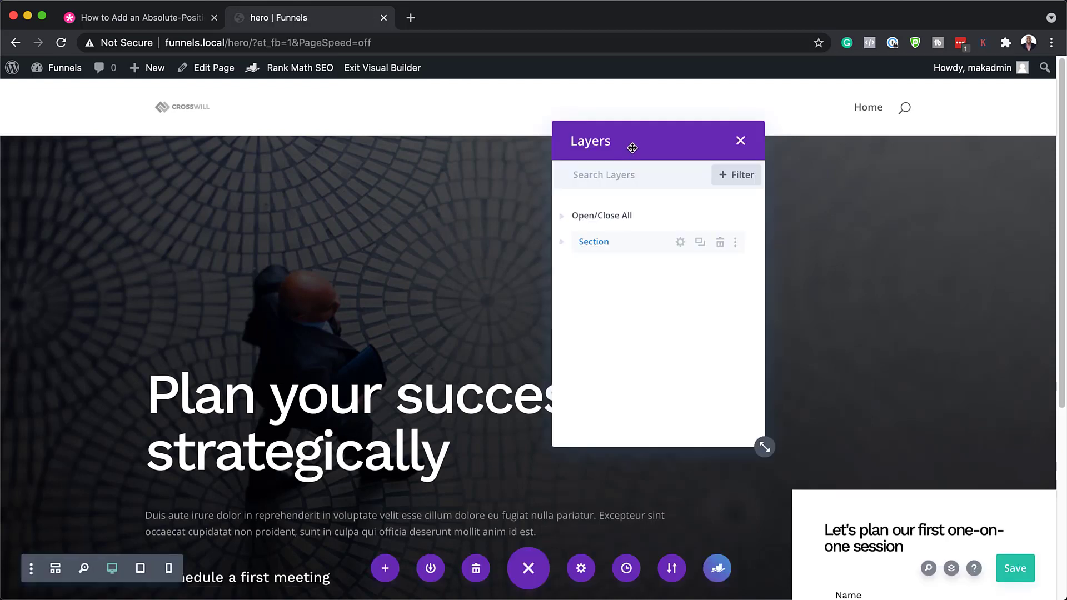
Step: Open the hero section's background image settings
drag(631, 143, 700, 159)
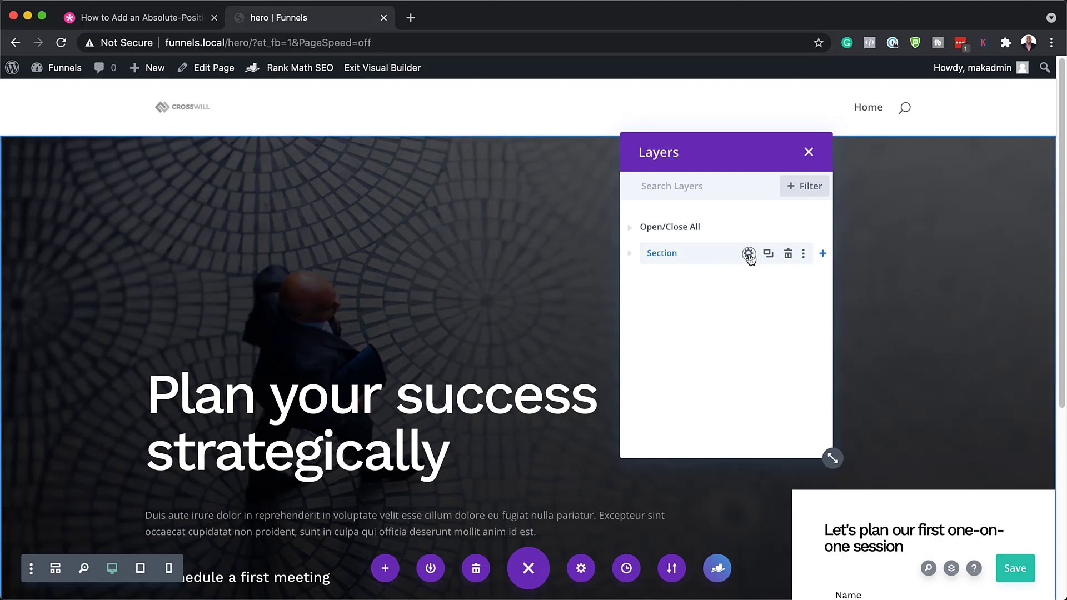
click(749, 253)
click(167, 236)
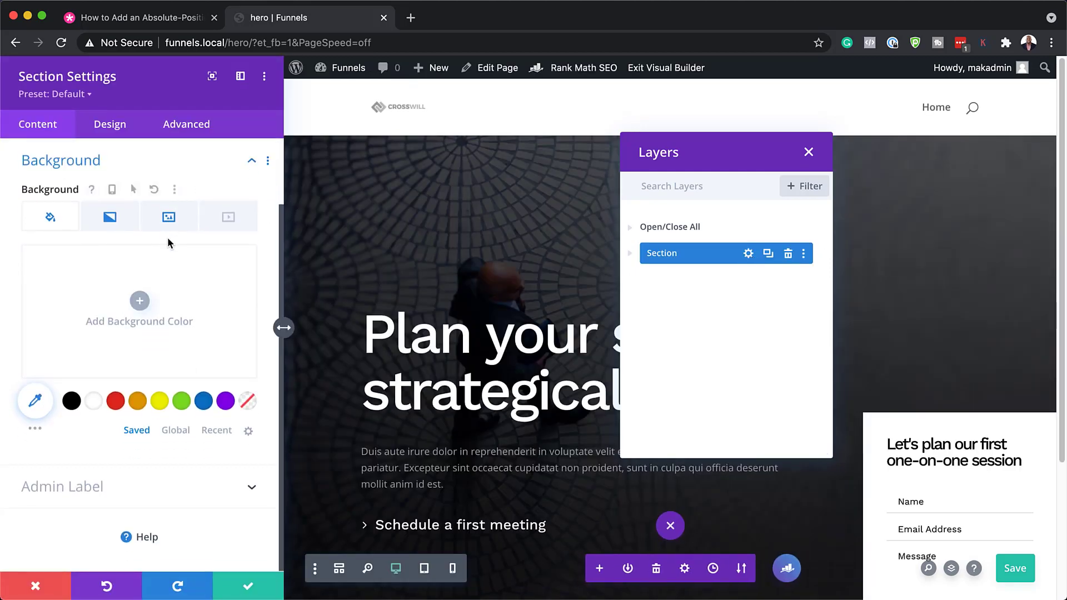
click(170, 219)
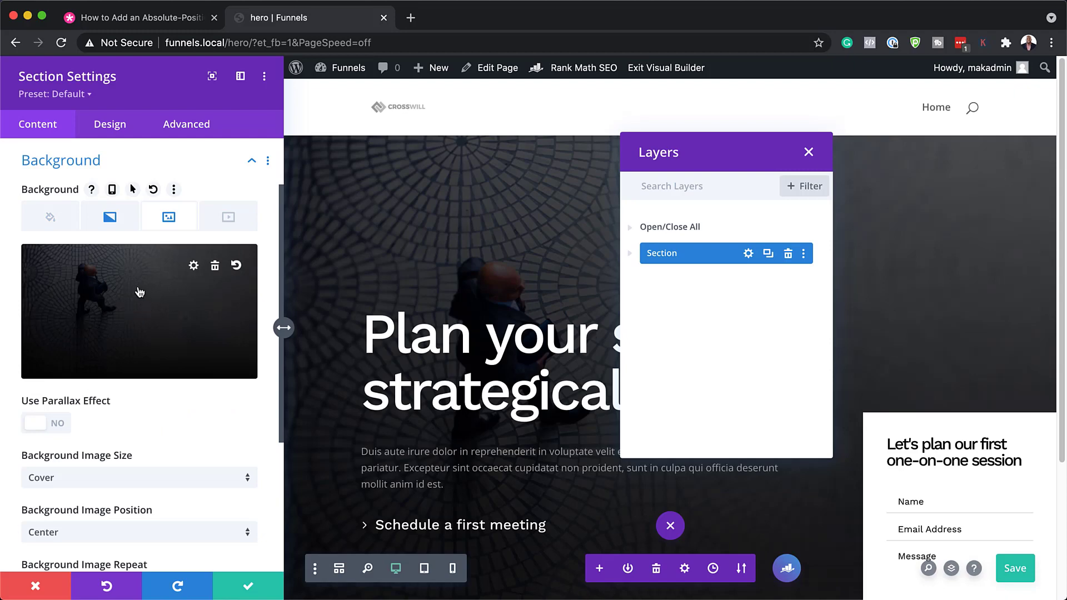
Step: Pick the pasta_15 photo from the Media Library and apply the section settings
click(119, 294)
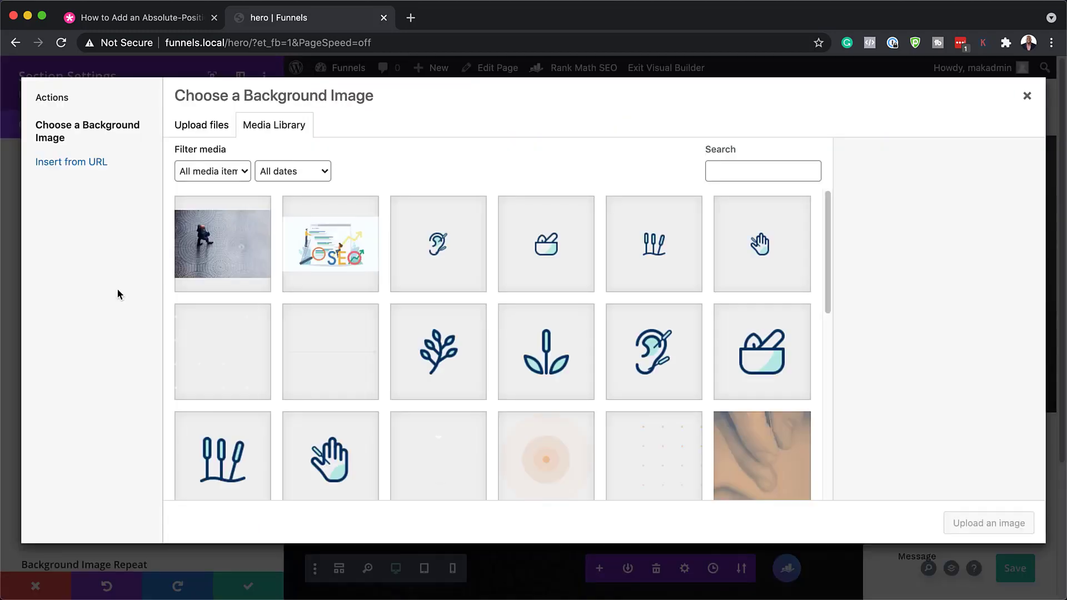
scroll(543, 369, down, 4)
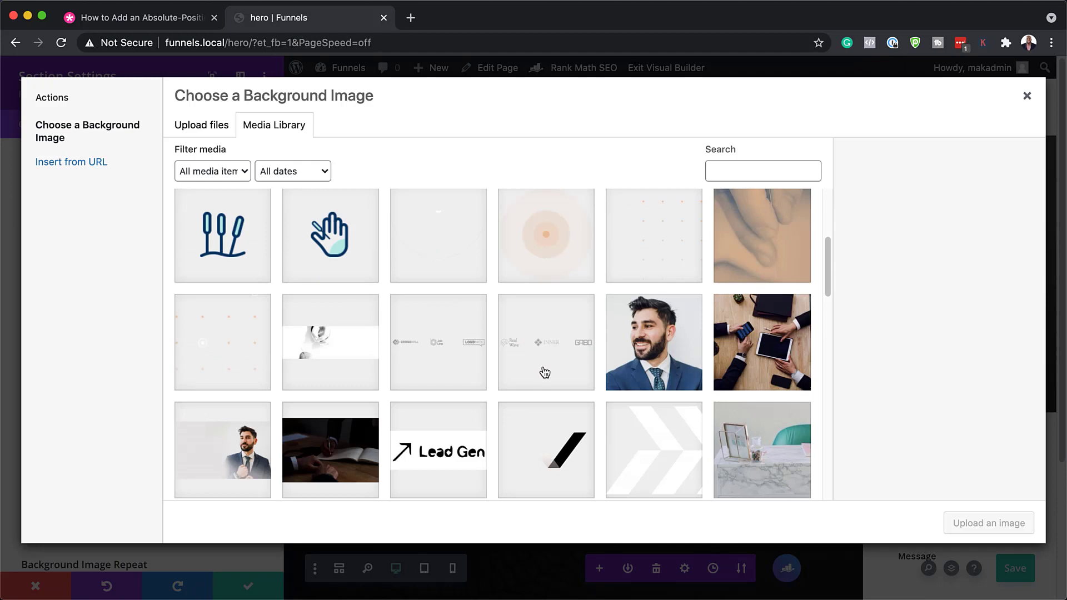
scroll(545, 372, down, 1)
scroll(544, 372, down, 3)
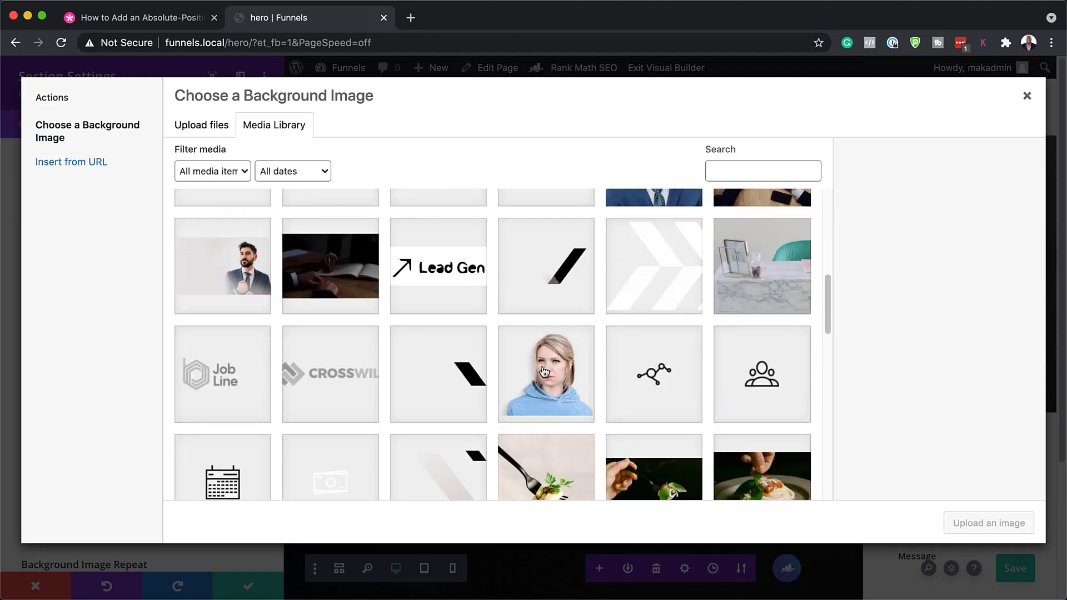
scroll(544, 371, down, 5)
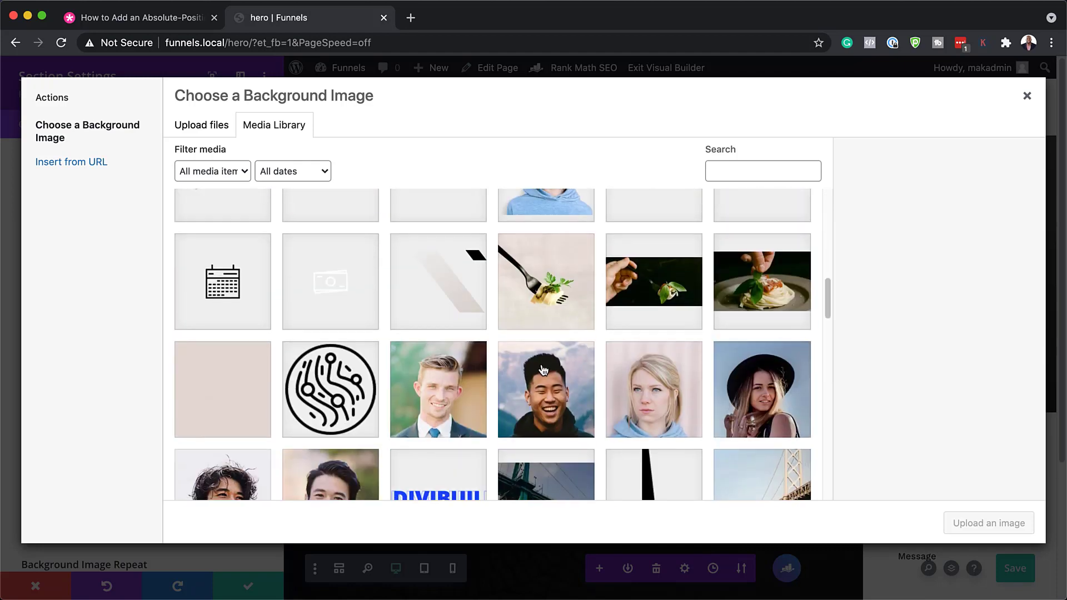
click(671, 296)
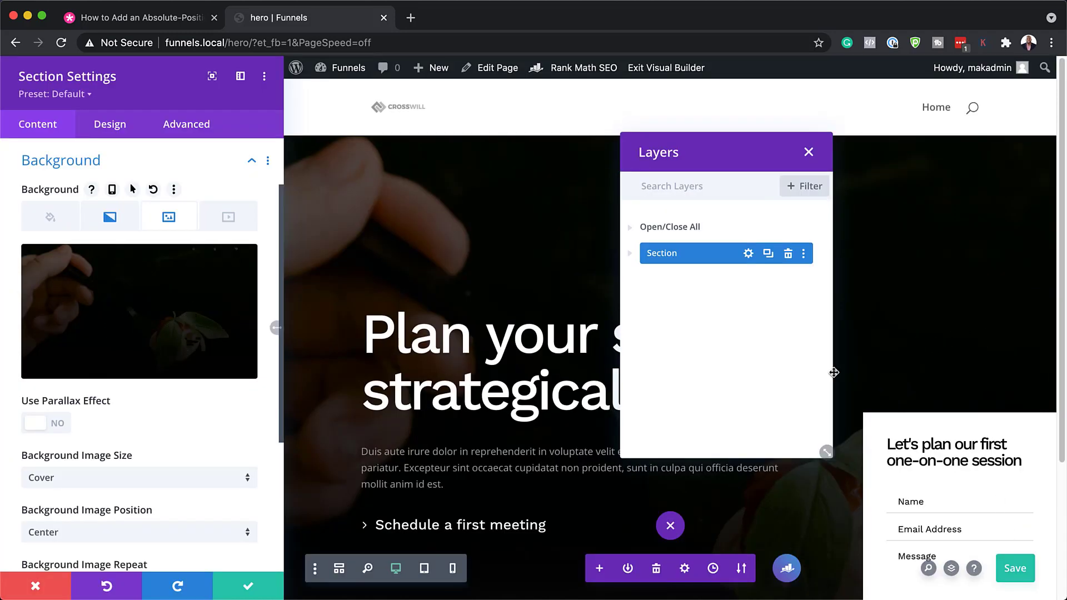
click(809, 152)
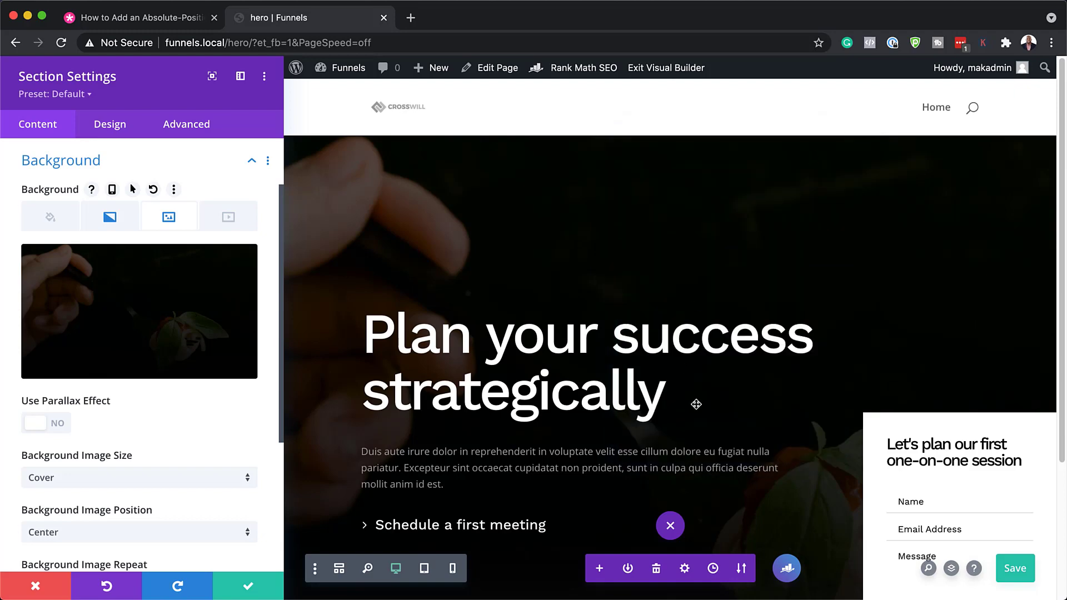
mouse_move(283, 328)
click(249, 592)
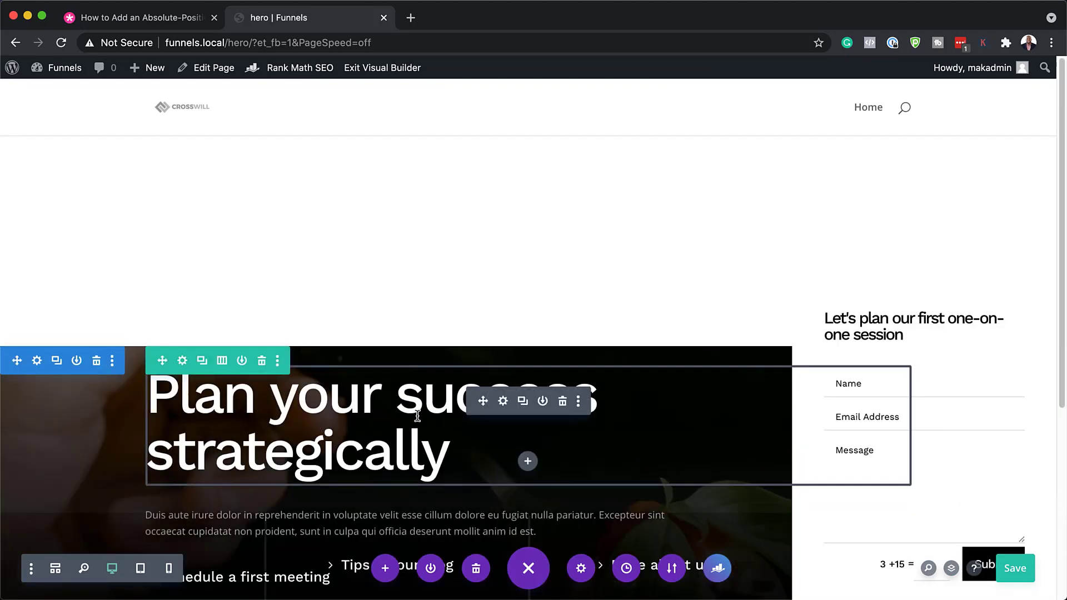
Step: Open the Heading Text design options for 'Plan your success strategically'
click(504, 401)
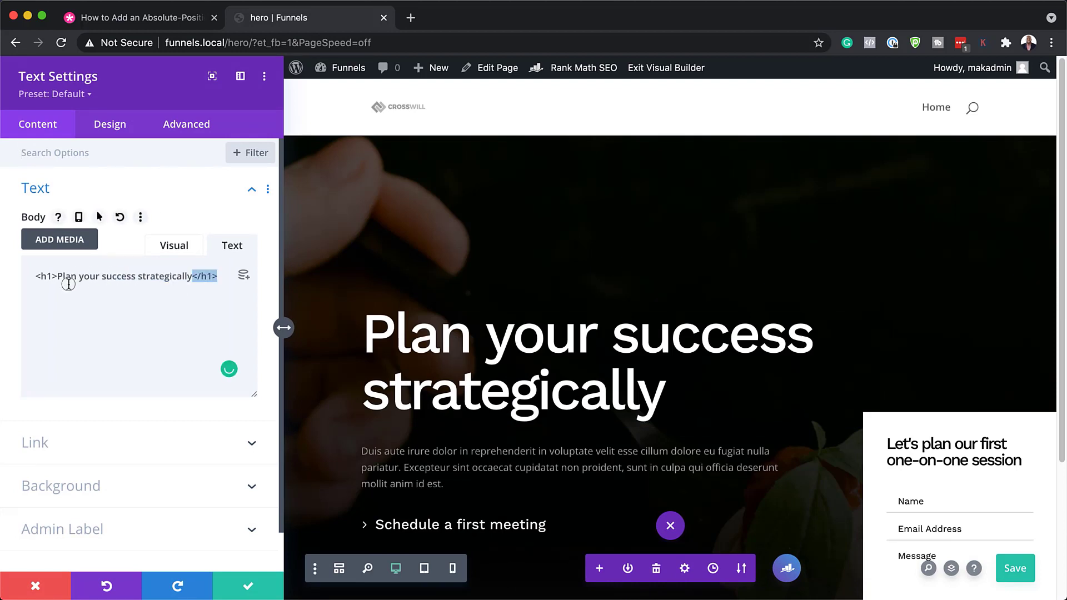
shift+click(58, 280)
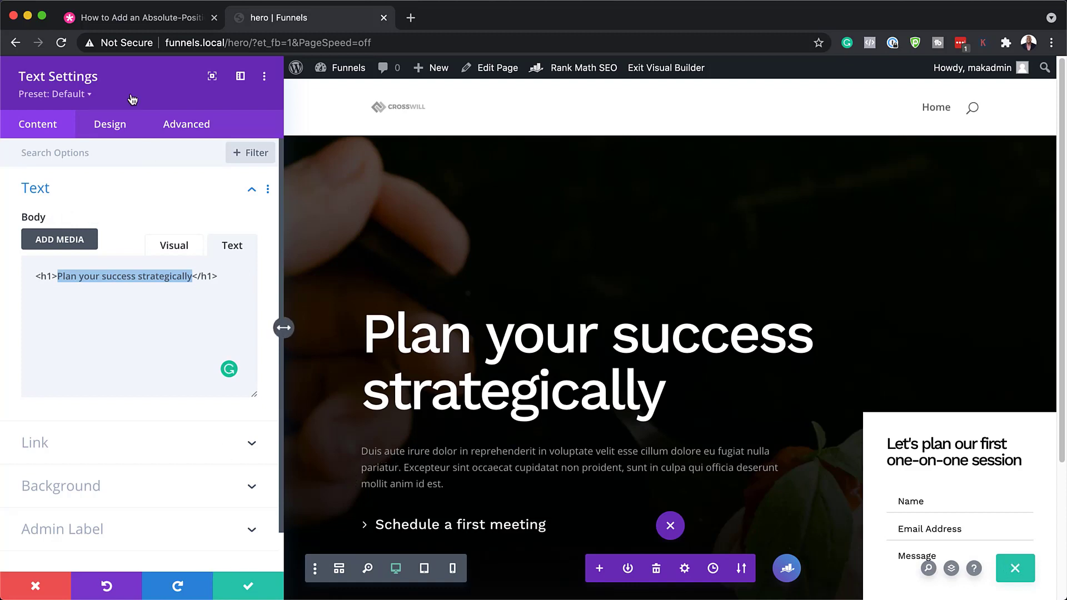
click(122, 129)
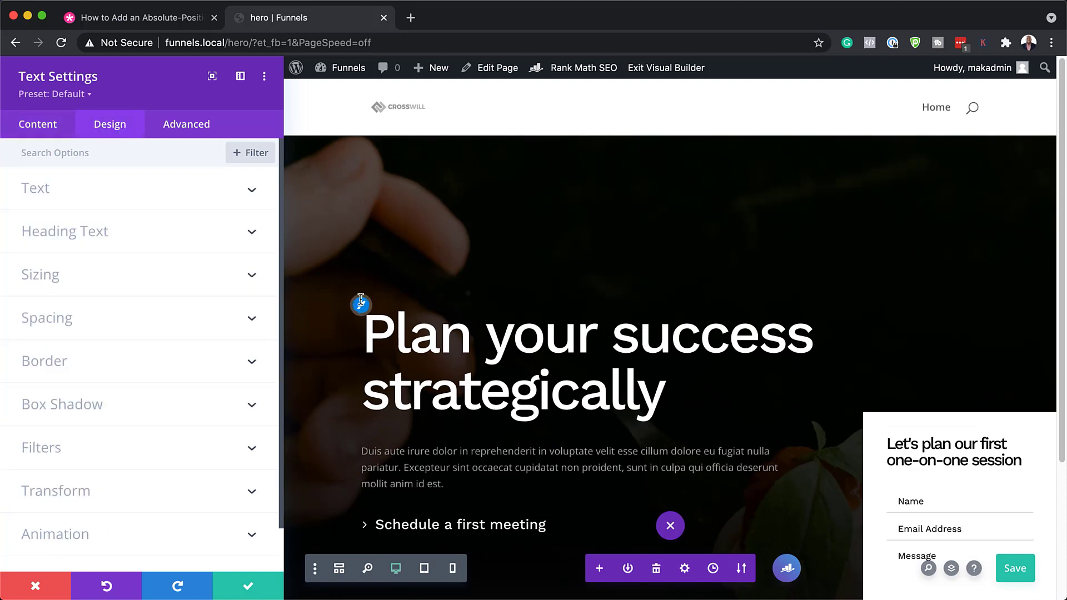
click(239, 231)
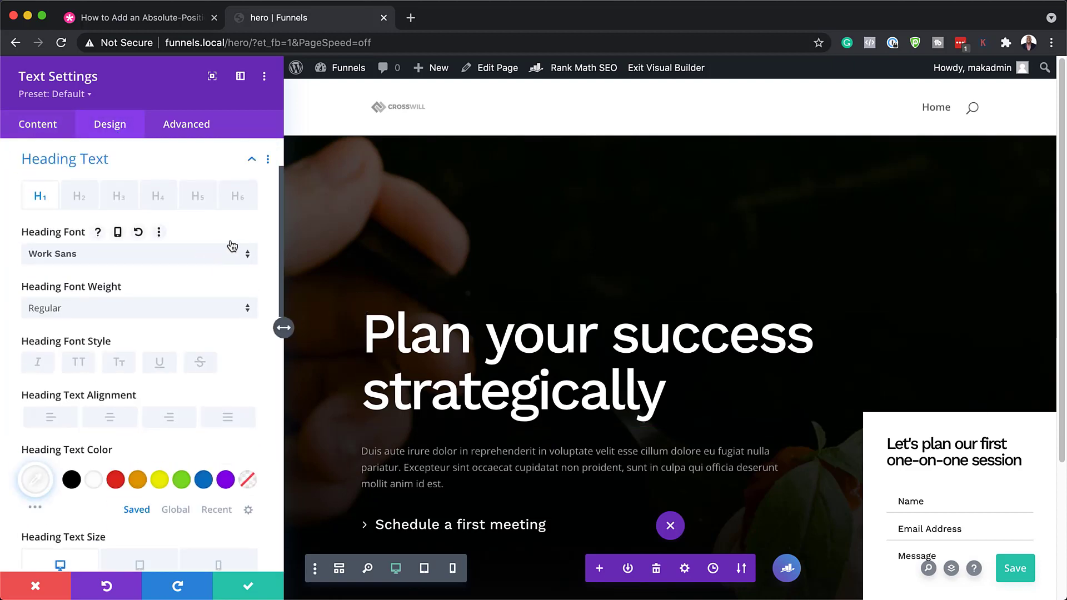
Step: Try Poppins, orange colour and -2px letter spacing on the heading, then discard them
click(100, 254)
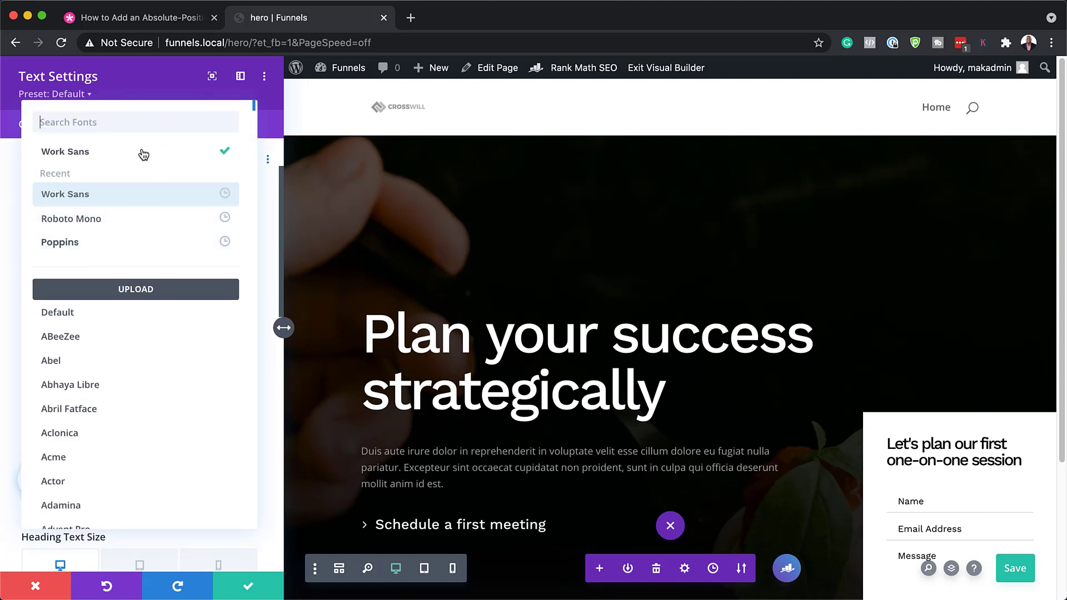
click(97, 249)
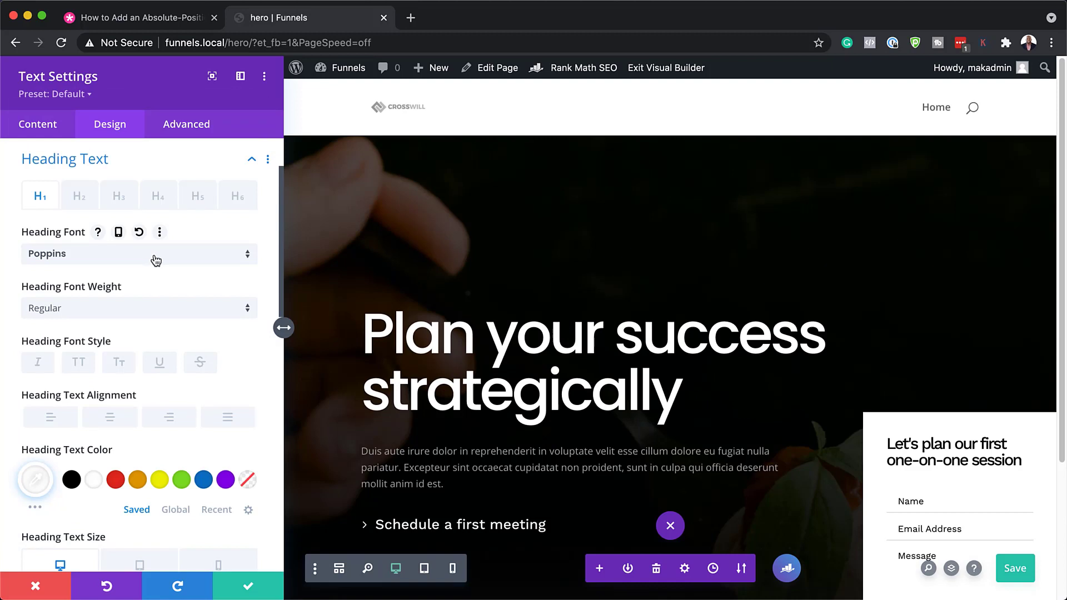
scroll(156, 260, down, 5)
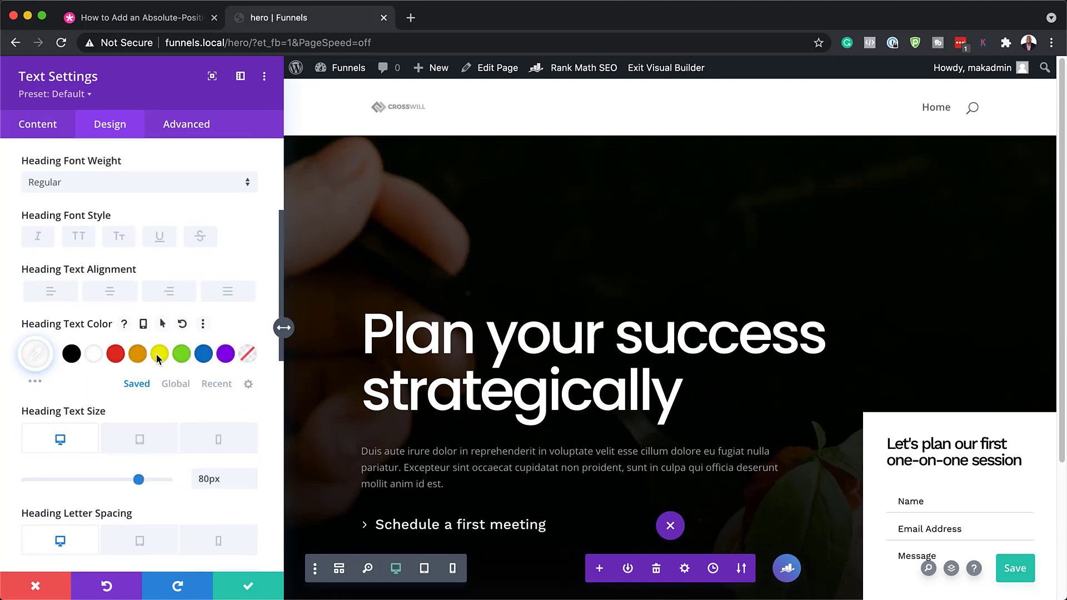
click(159, 356)
click(137, 355)
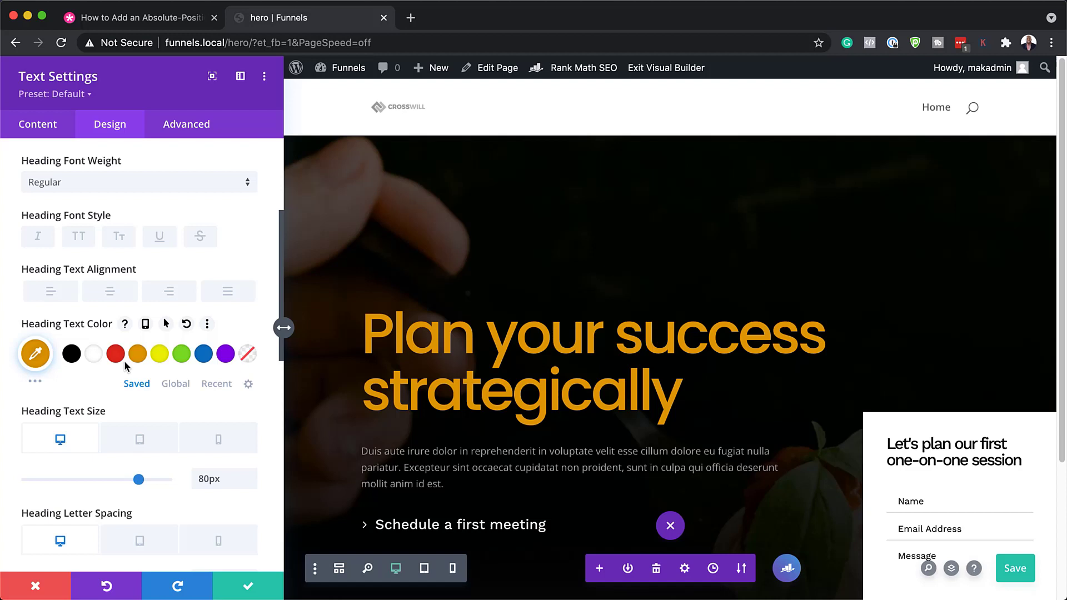
scroll(124, 373, down, 7)
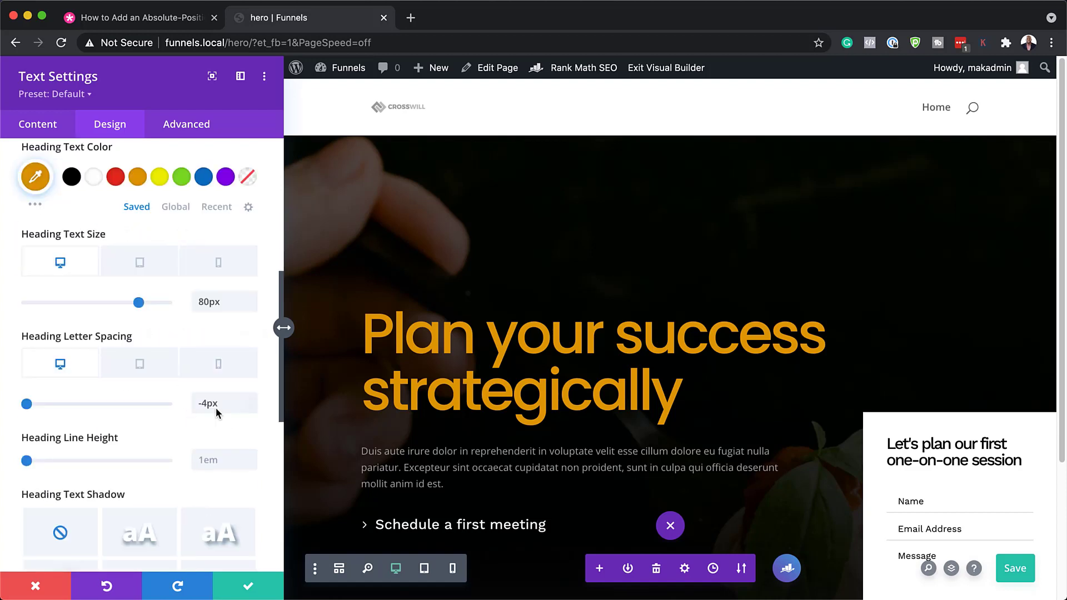
click(251, 399)
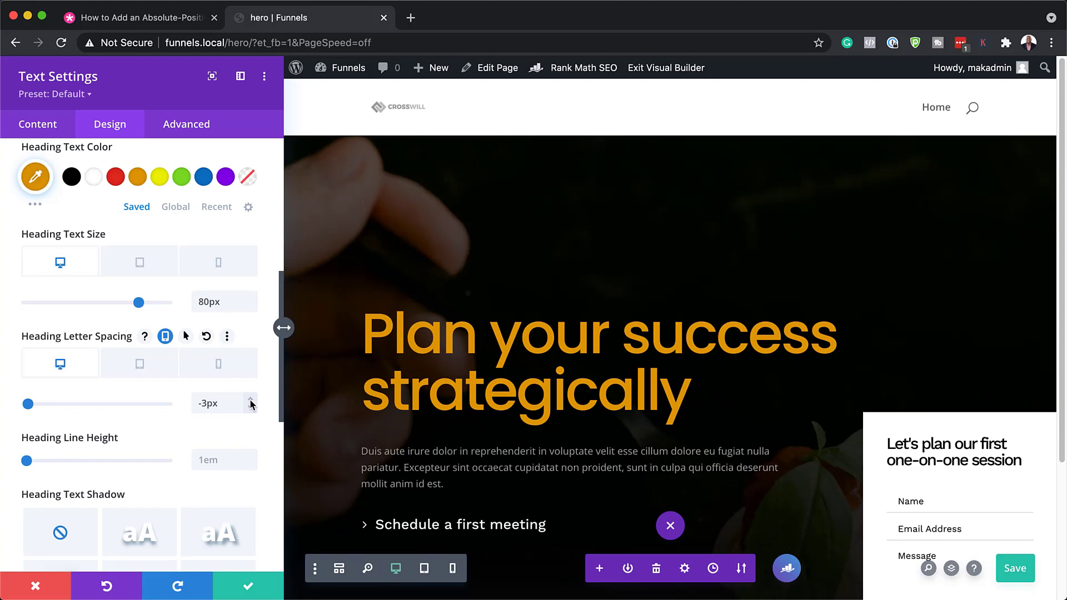
click(250, 400)
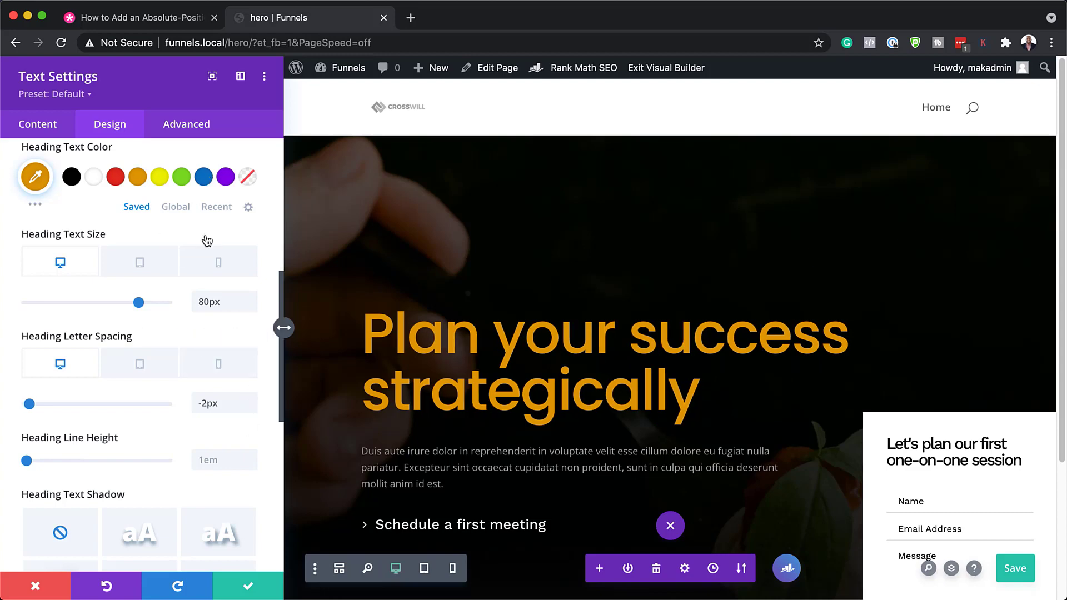
click(47, 590)
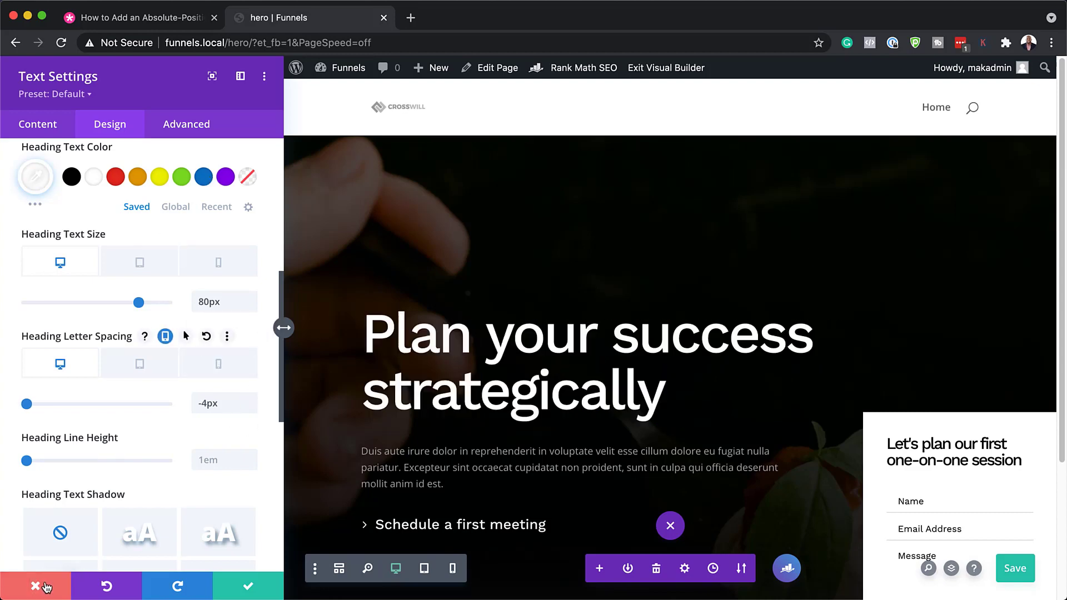
Step: In Layers, expand the Section and its second Row, then open the fourth Column's settings
scroll(406, 320, down, 3)
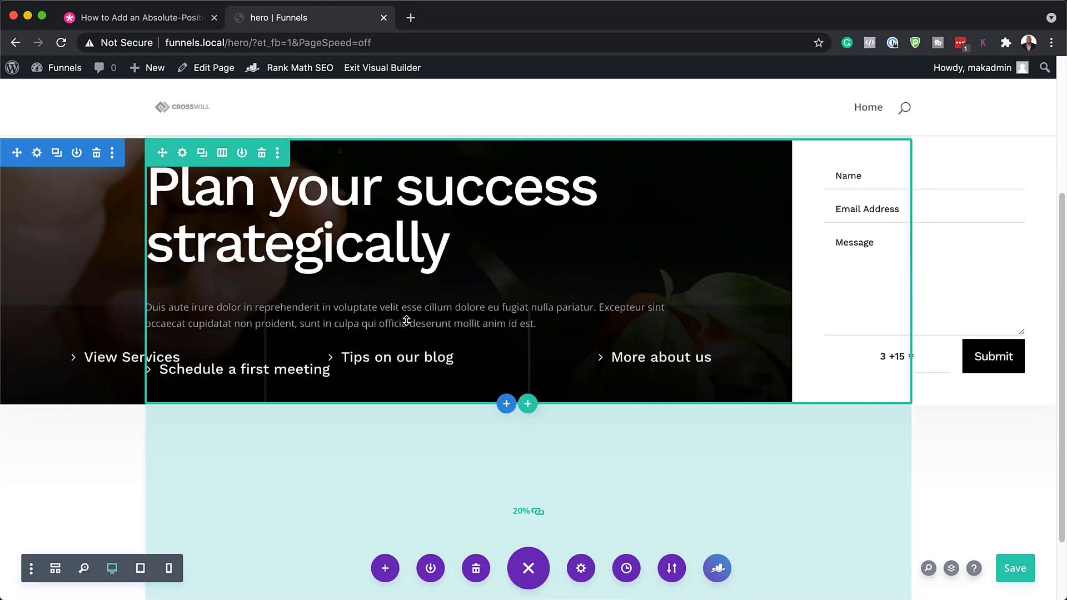
scroll(964, 267, up, 1)
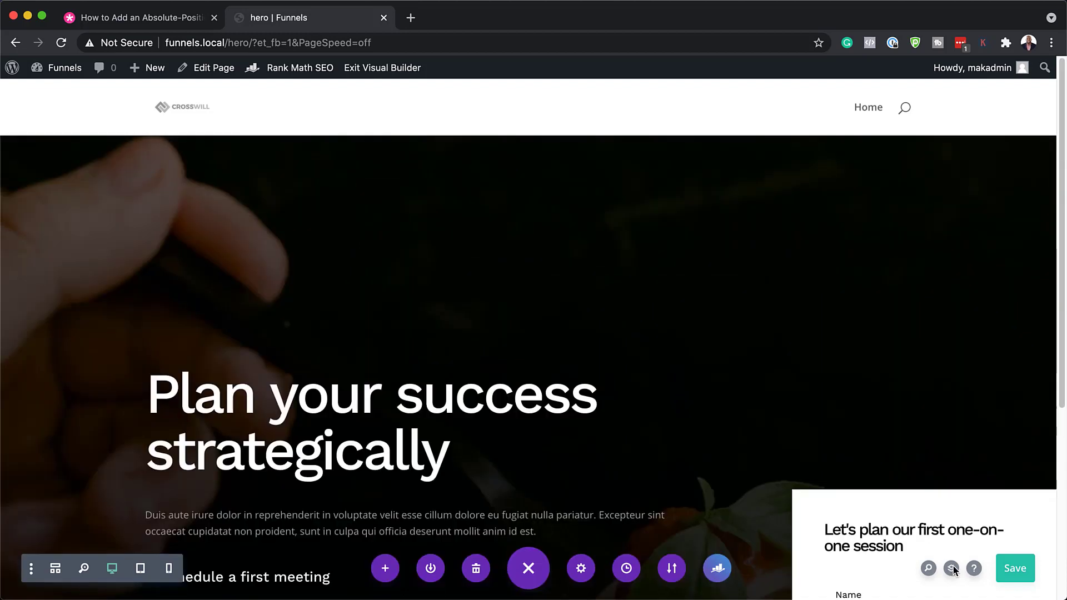
click(952, 569)
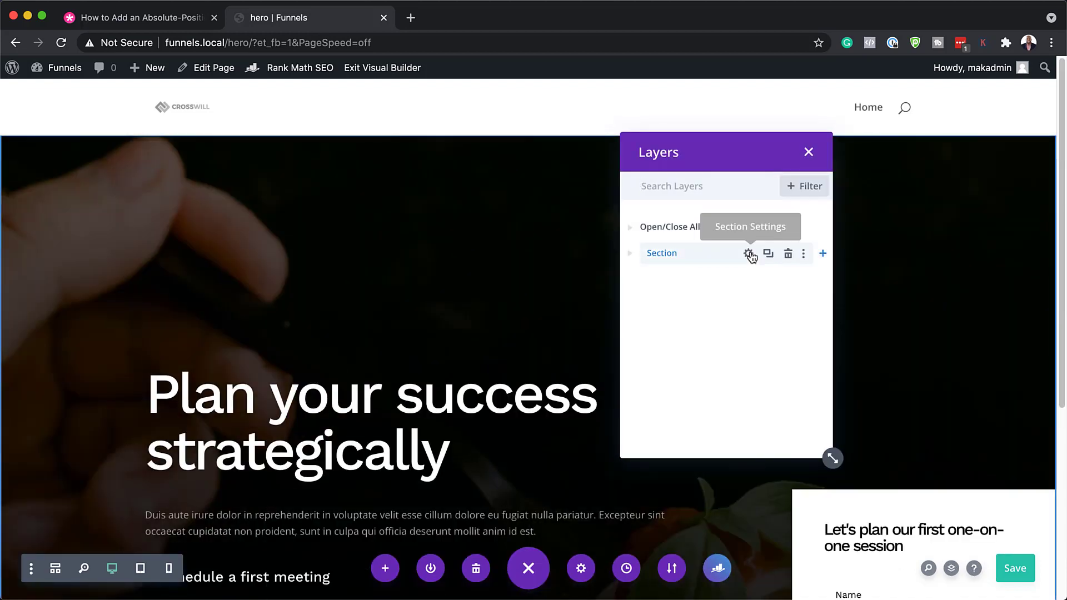
click(632, 256)
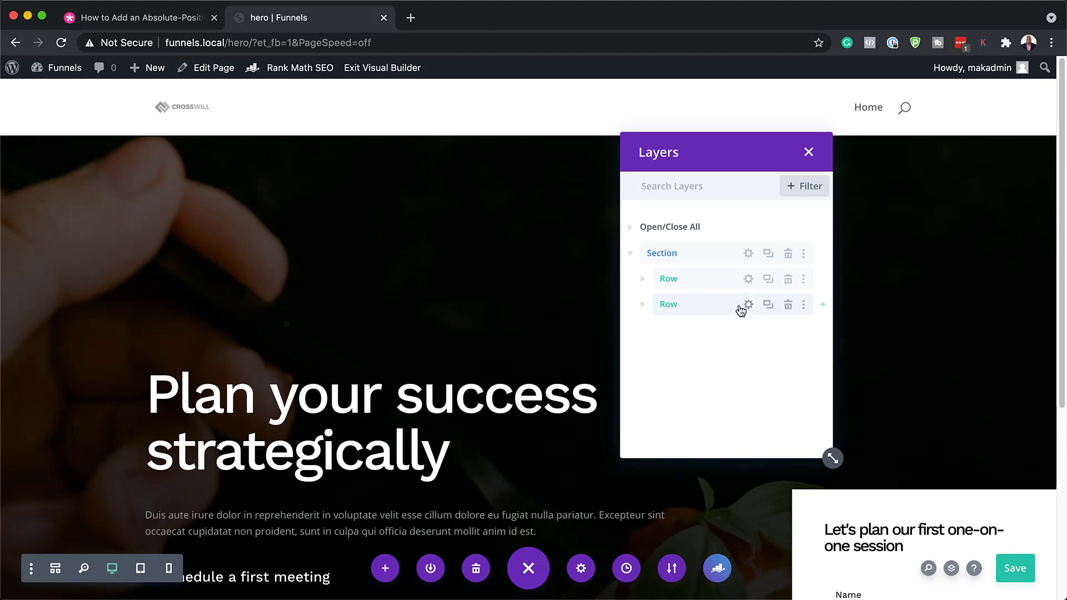
click(709, 306)
click(701, 281)
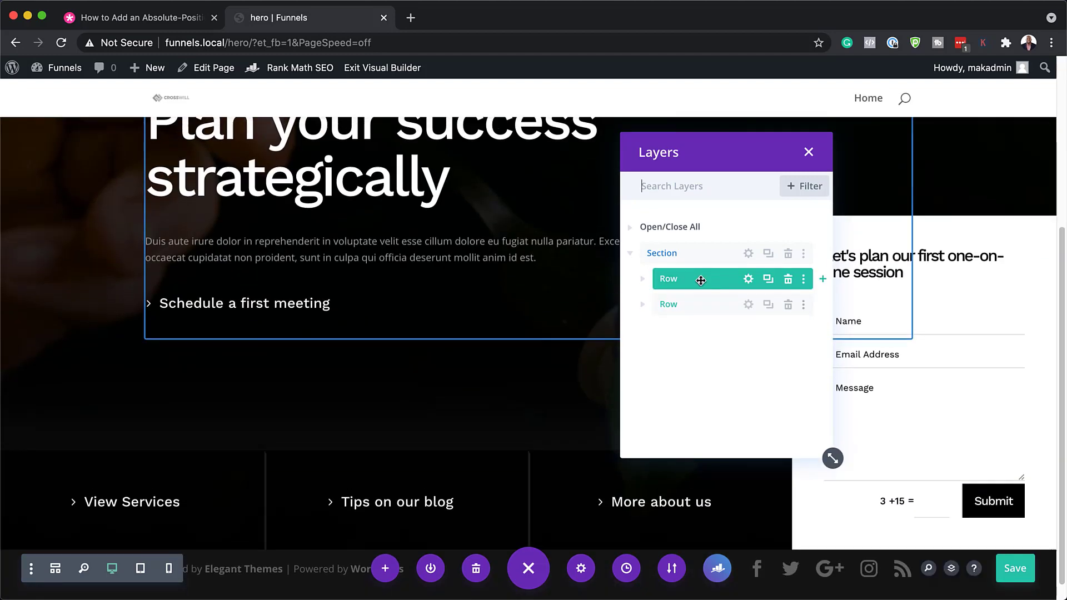
click(704, 303)
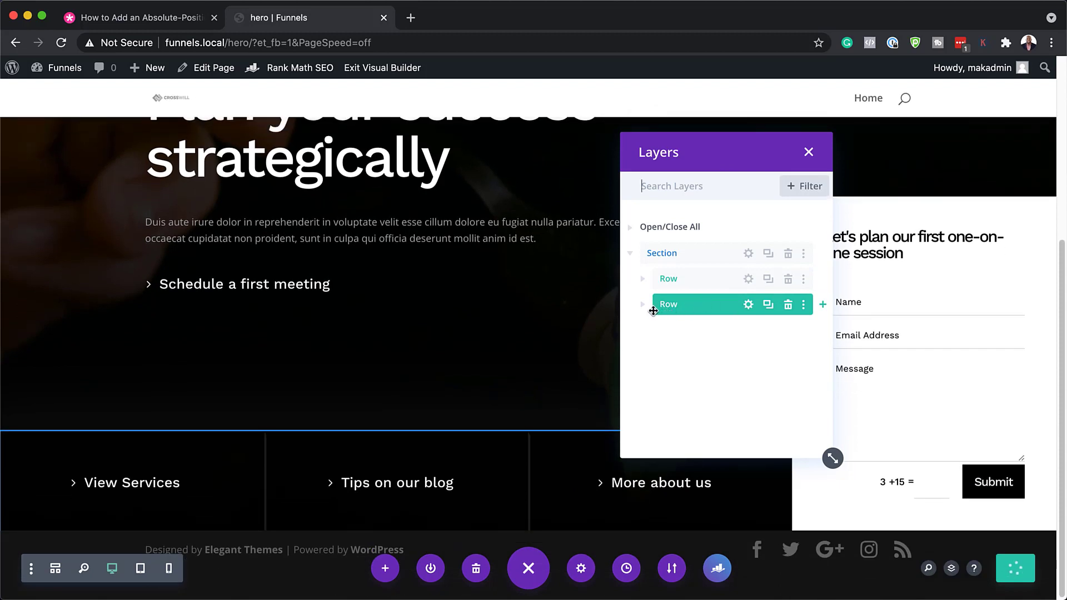
click(644, 305)
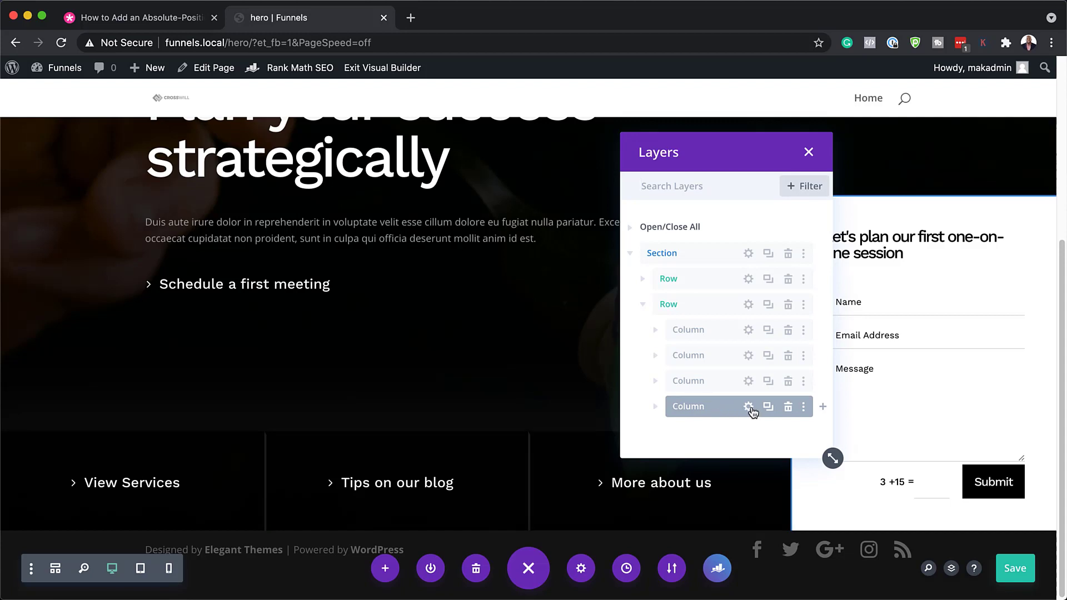
click(749, 407)
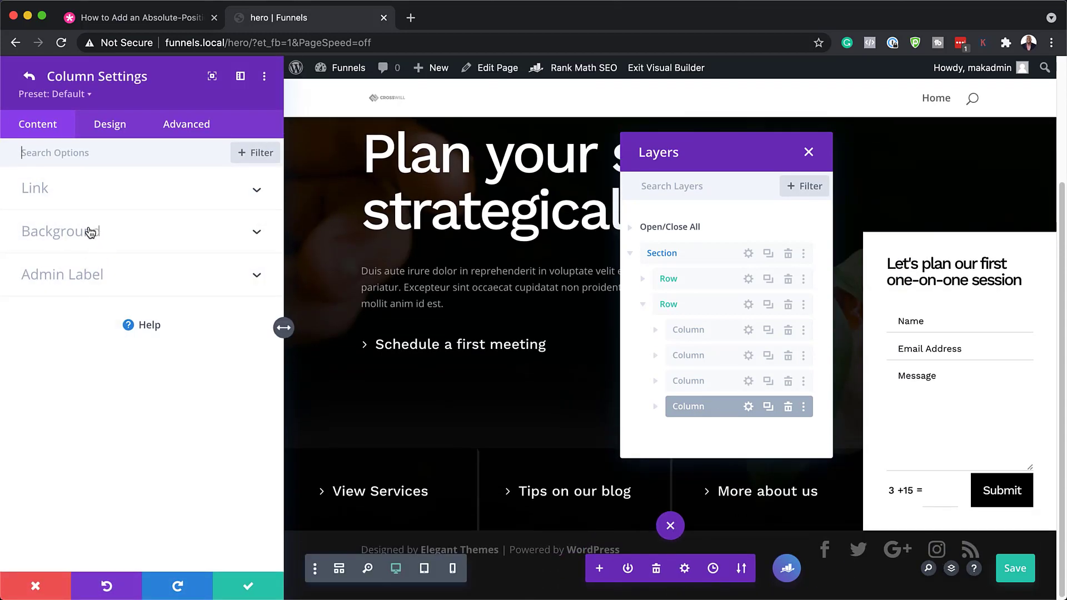
Step: Preview green, yellow and red column backgrounds, then return it to white
click(88, 233)
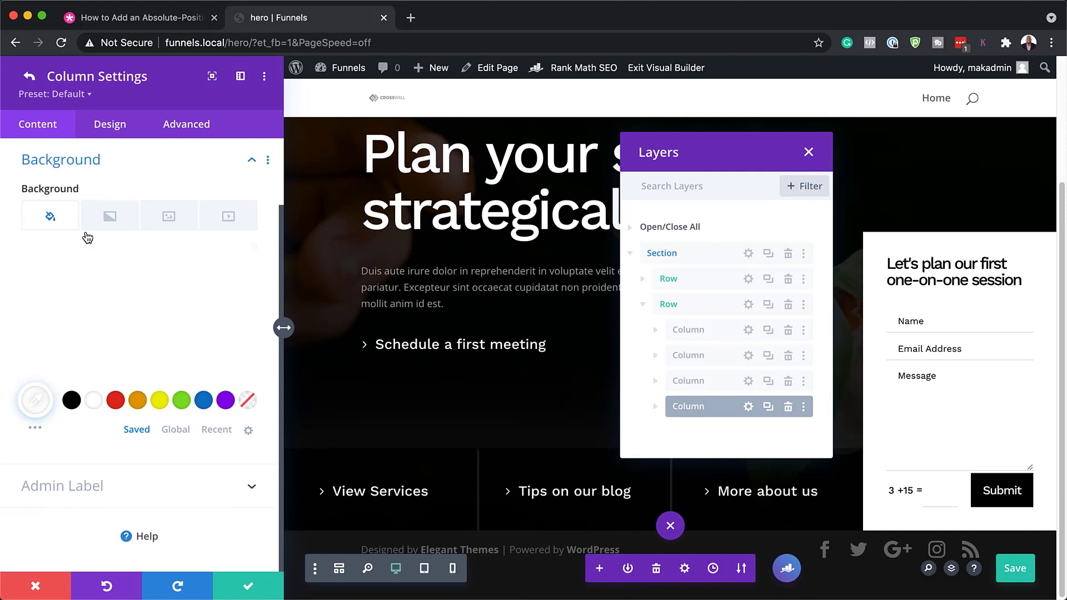
click(181, 400)
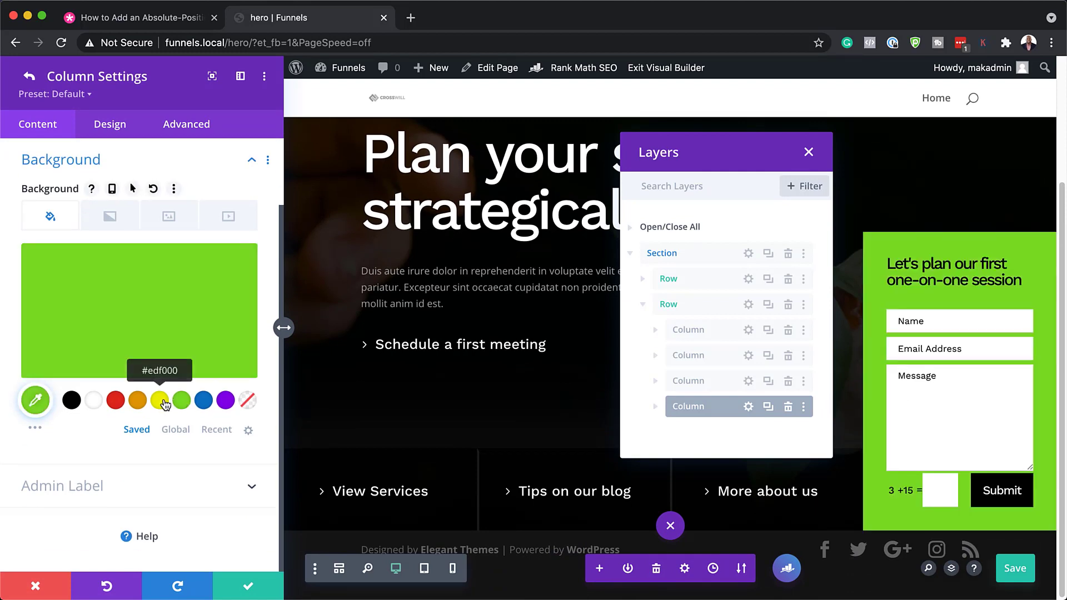
click(159, 400)
click(115, 400)
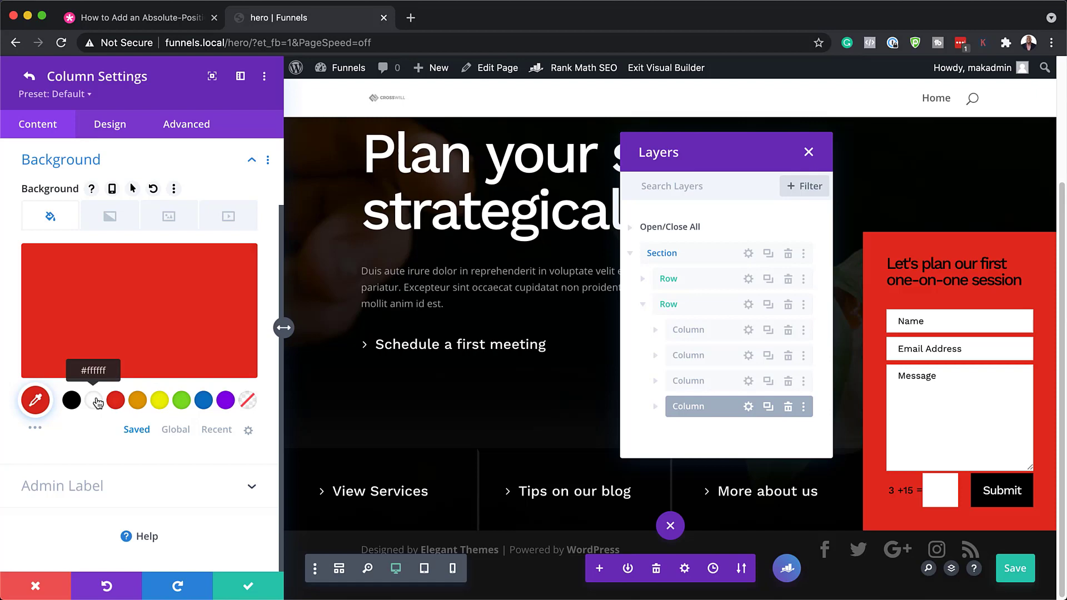
click(93, 401)
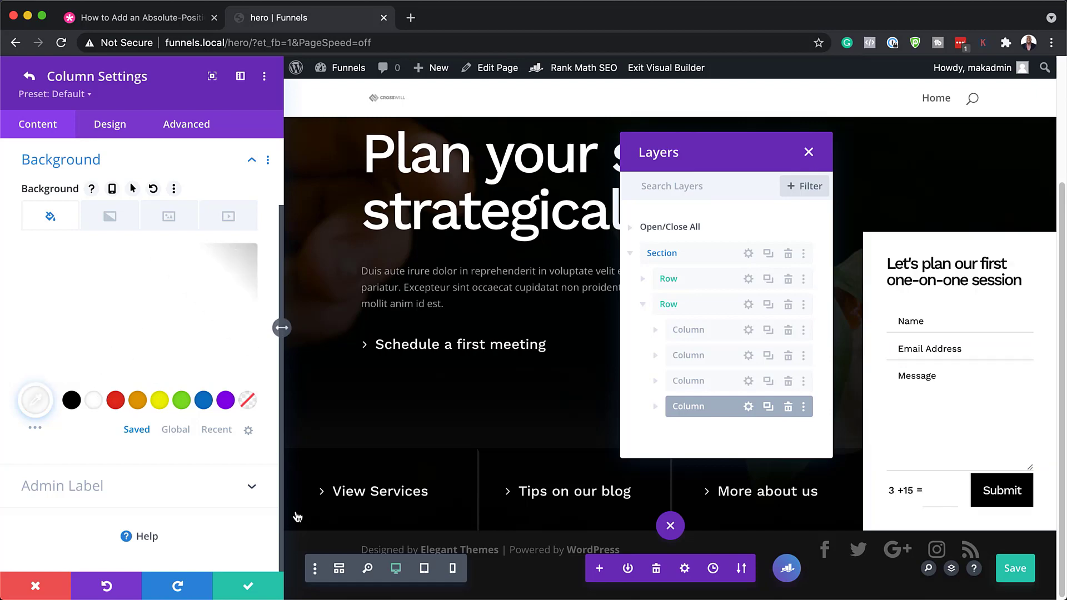
Step: Close the column settings and expand the fourth column to show its Text and Contact Form modules
click(39, 587)
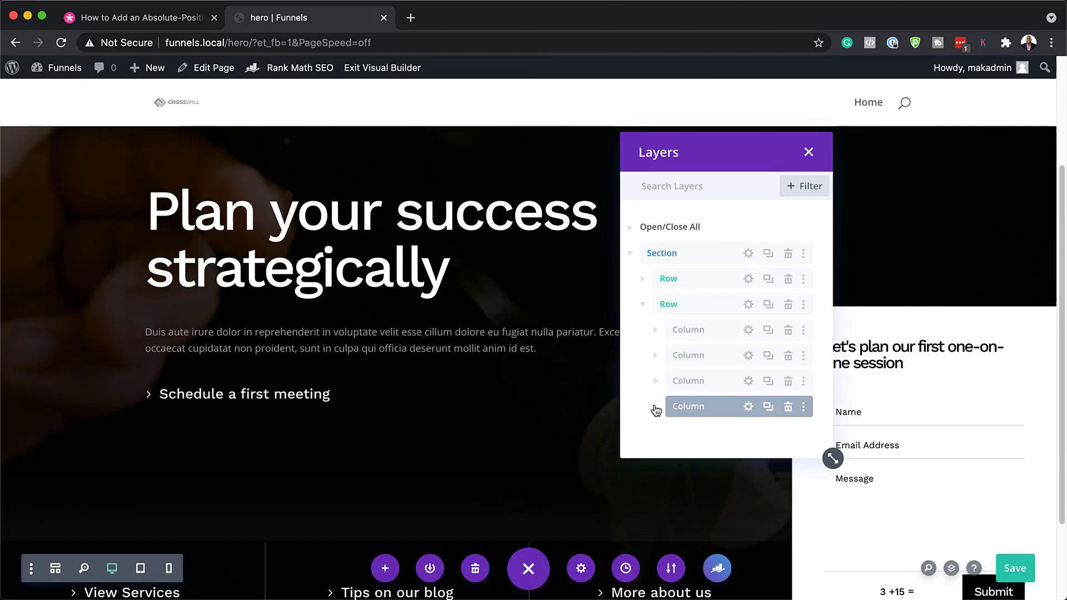
click(656, 407)
scroll(689, 383, down, 1)
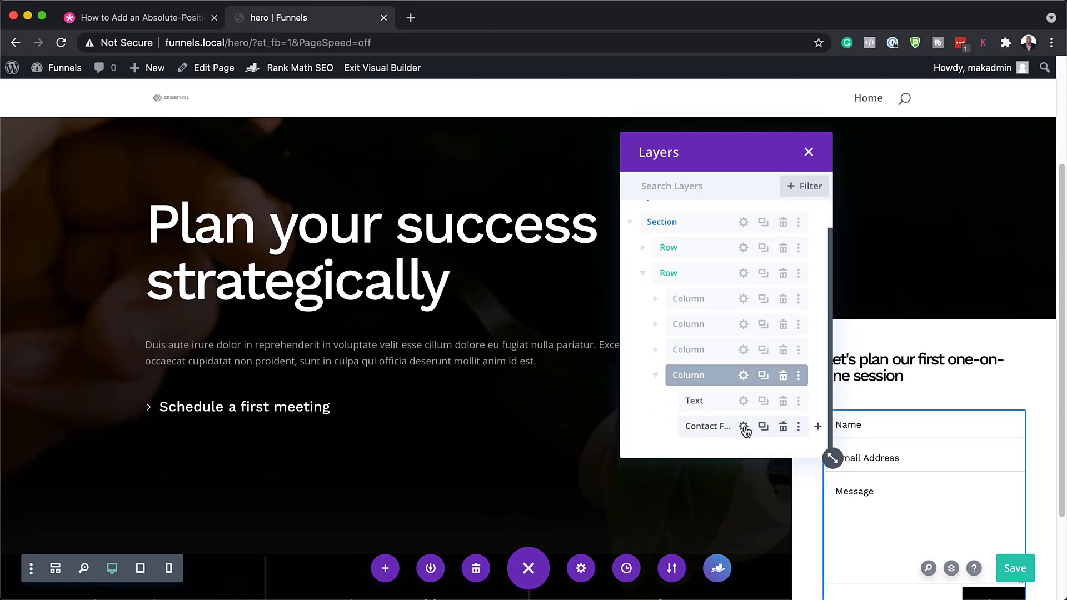
Step: Set the Contact Form's recipient e-mail to the site owner's address
click(744, 426)
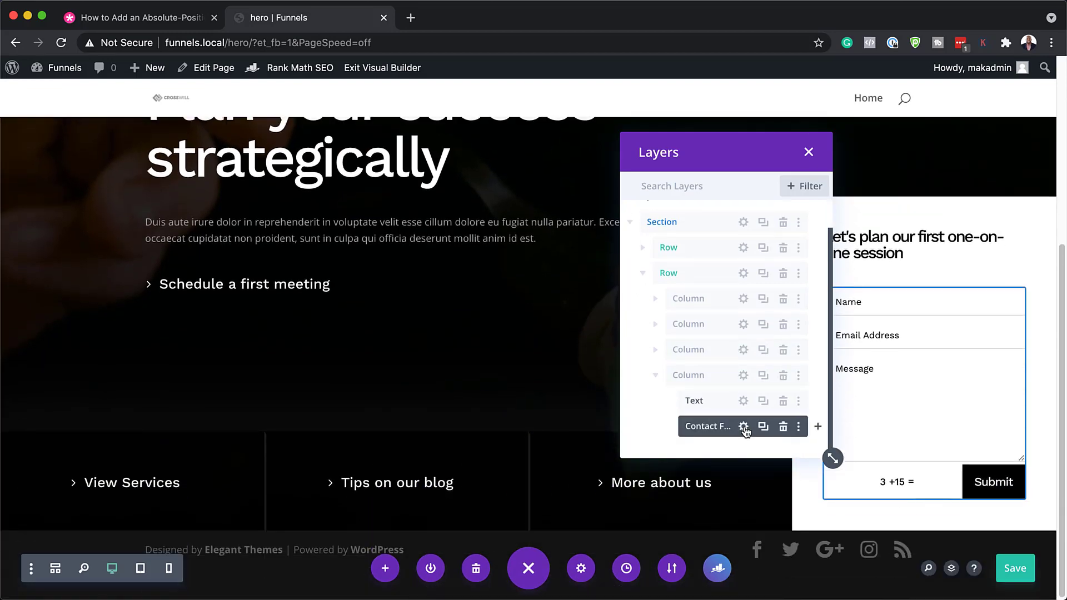
scroll(113, 396, down, 2)
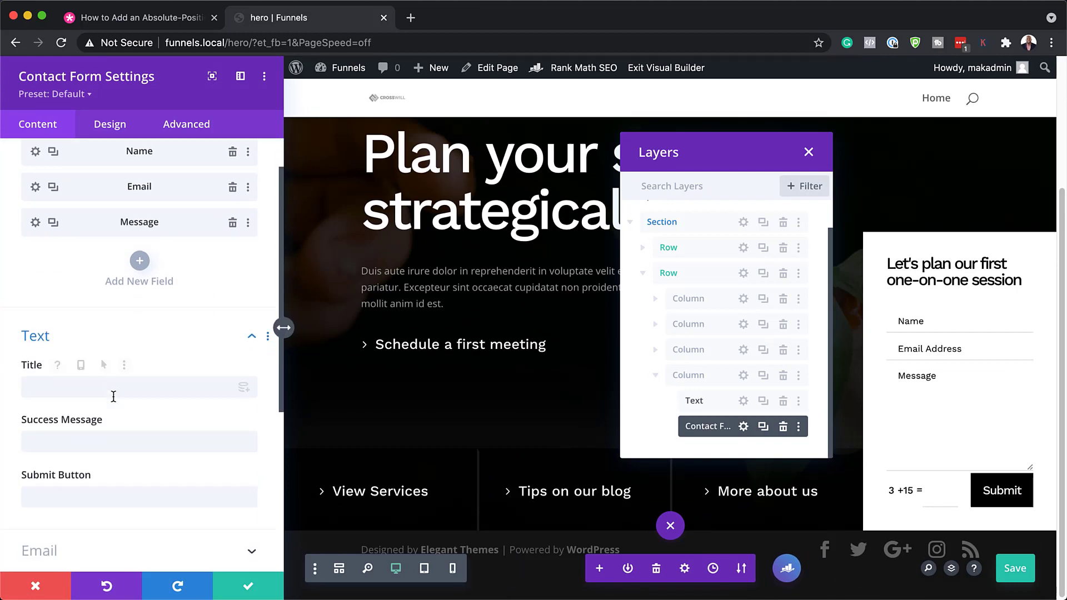
scroll(113, 396, down, 8)
click(97, 343)
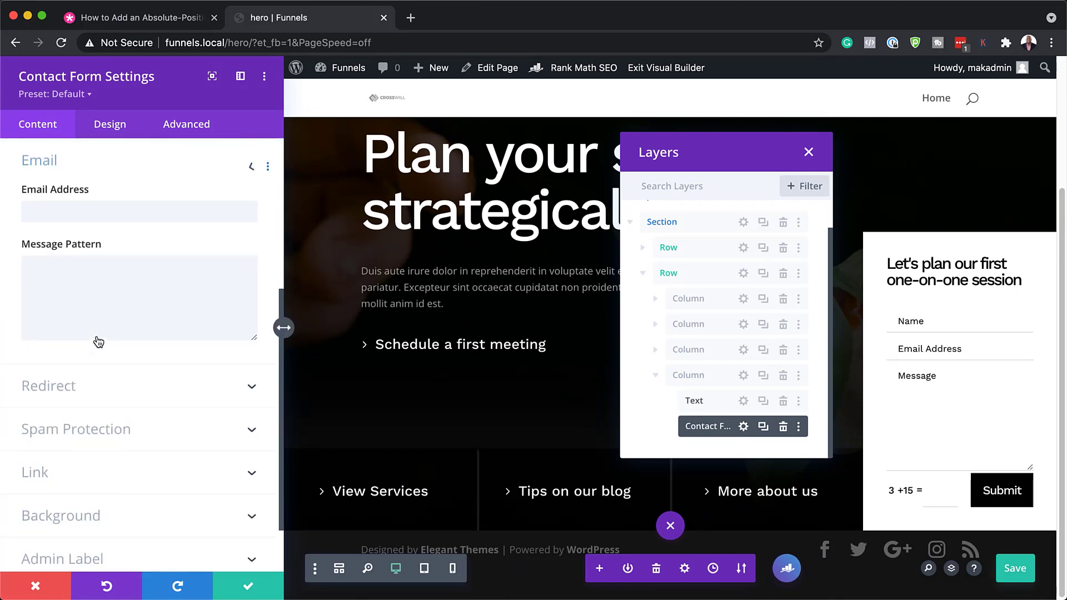
click(126, 211)
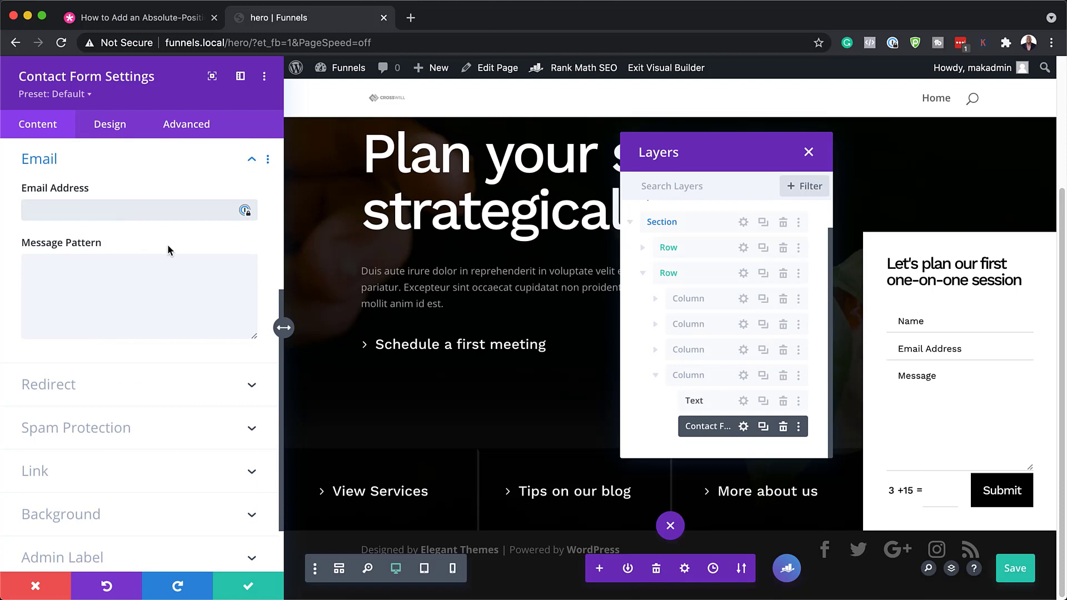
Step: Turn Enable Redirect URL on, check Spam Protection, and close the form settings
scroll(186, 330, down, 1)
click(140, 353)
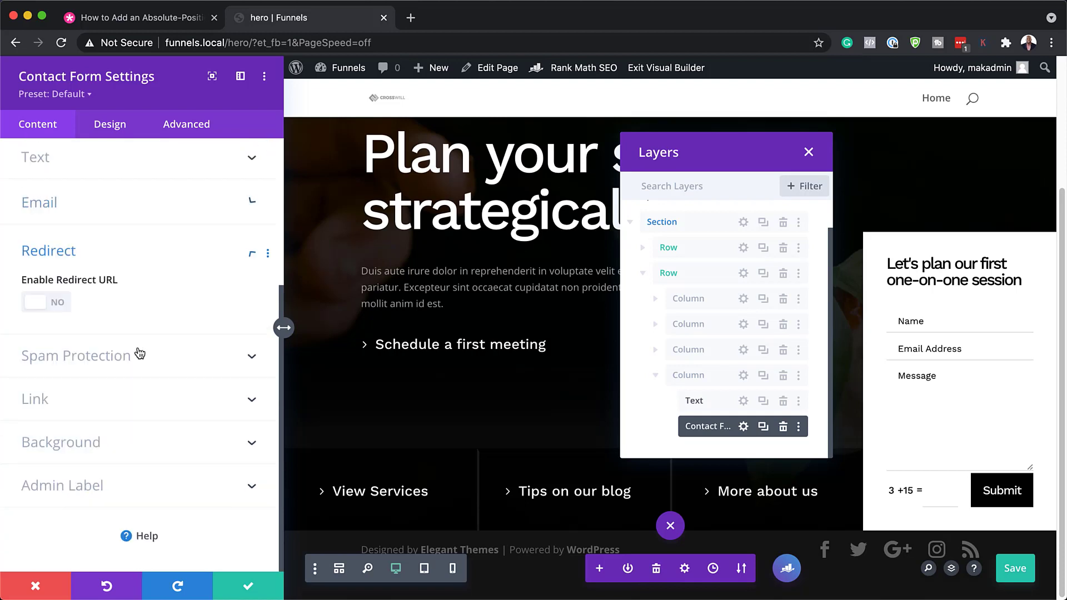
click(60, 305)
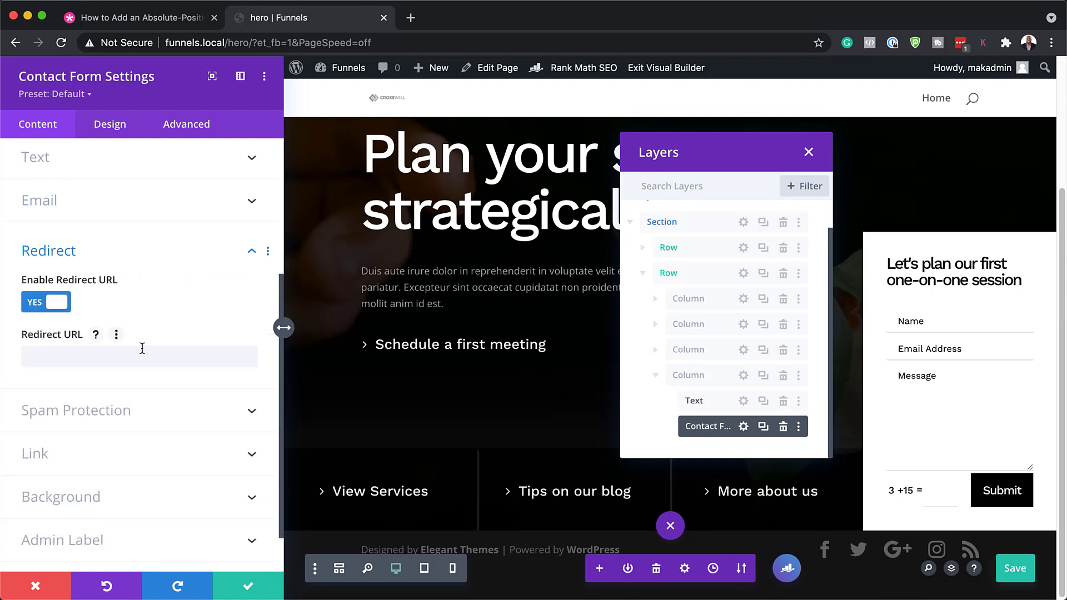
scroll(142, 348, down, 2)
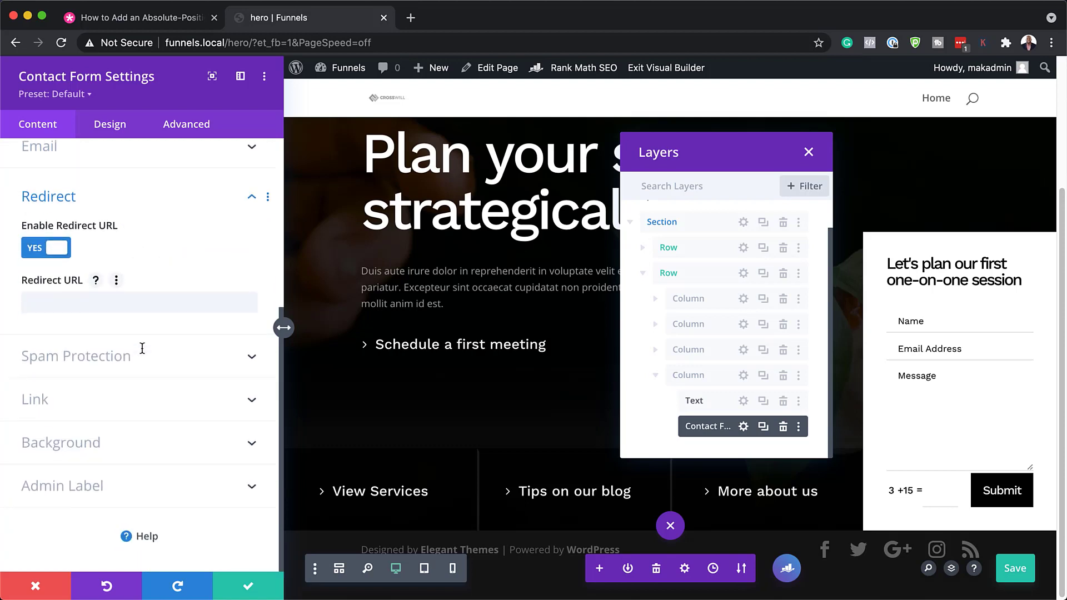
click(180, 369)
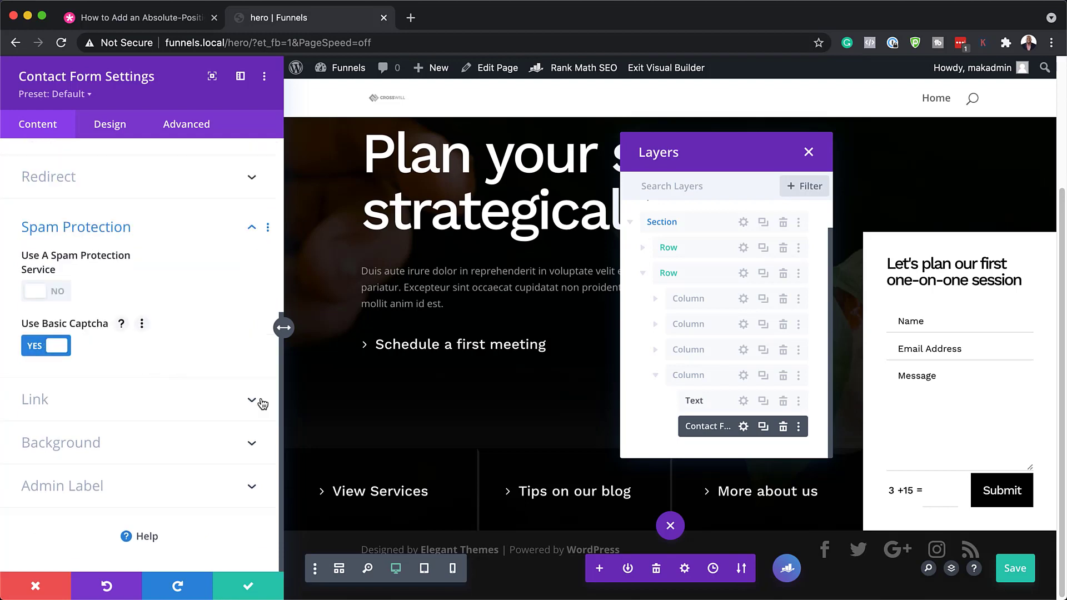
click(39, 589)
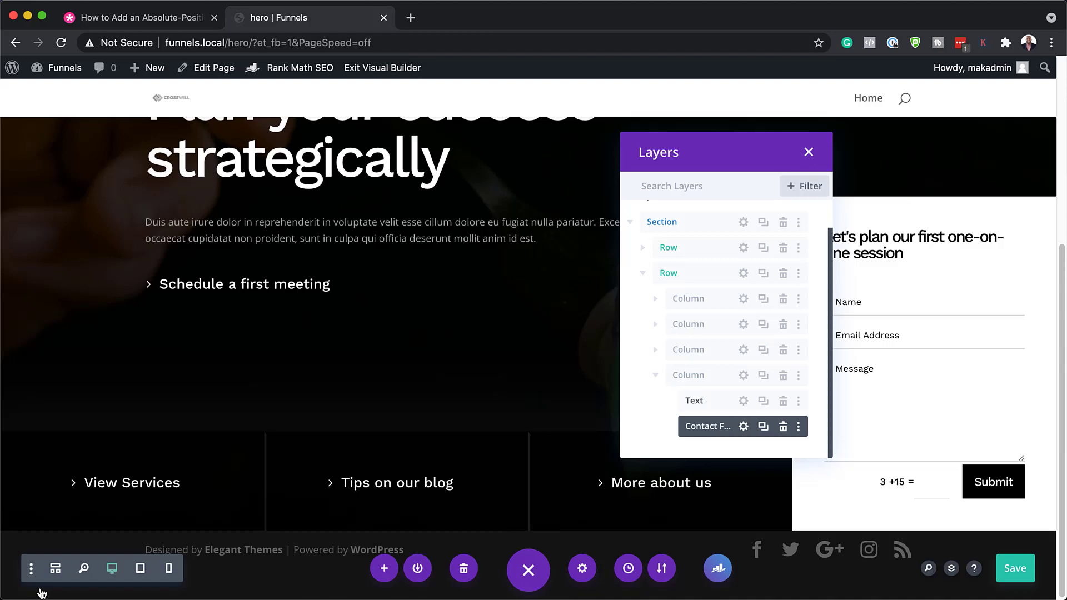
Step: Reopen the Layers panel and expand Section, second Row, first Column to reveal the View Services Button
click(808, 153)
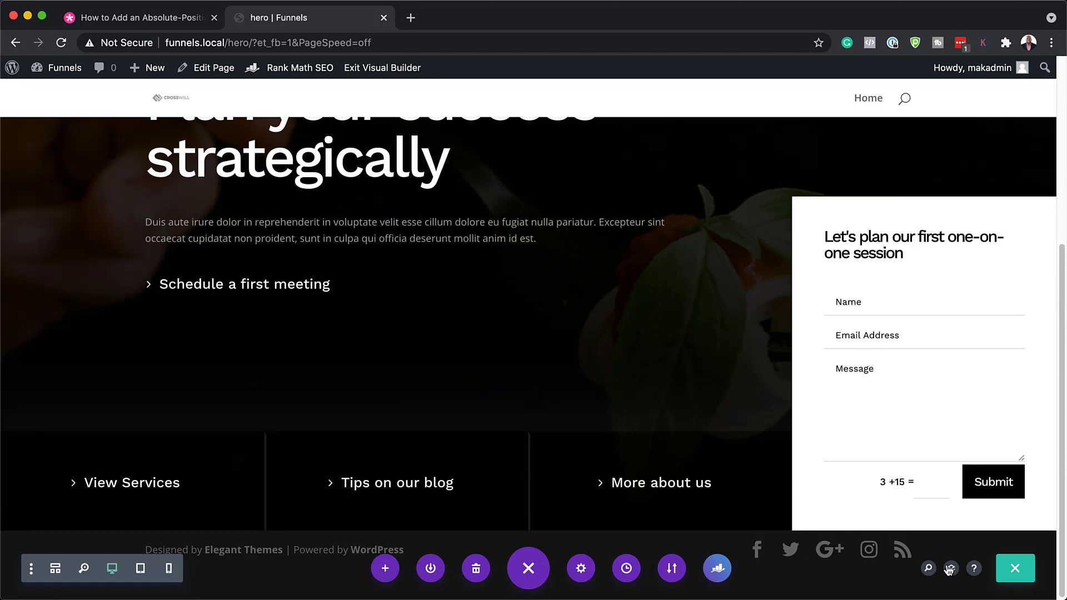
click(952, 568)
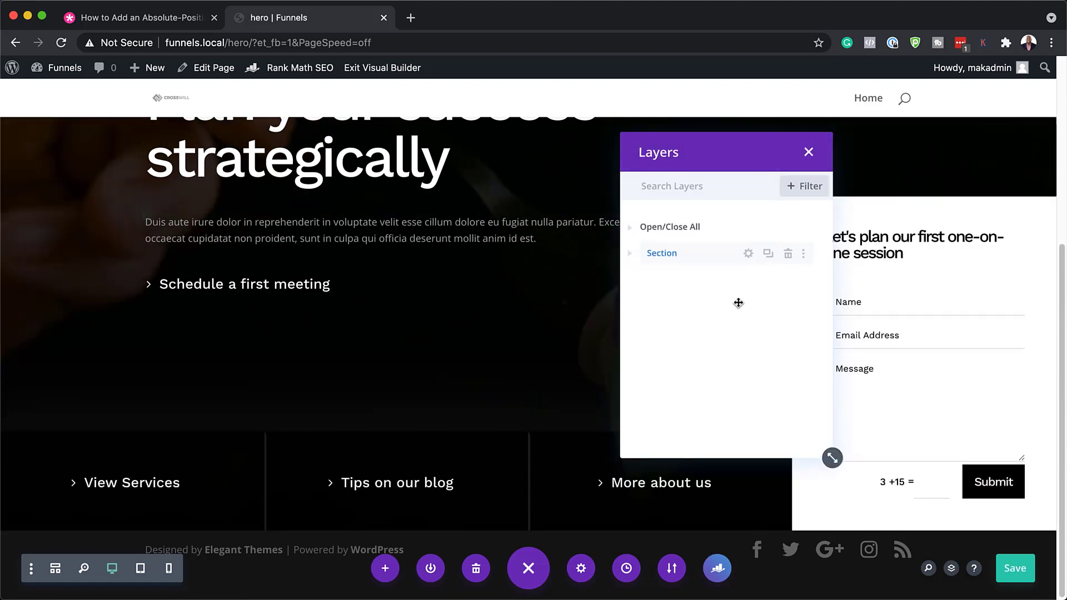
click(629, 255)
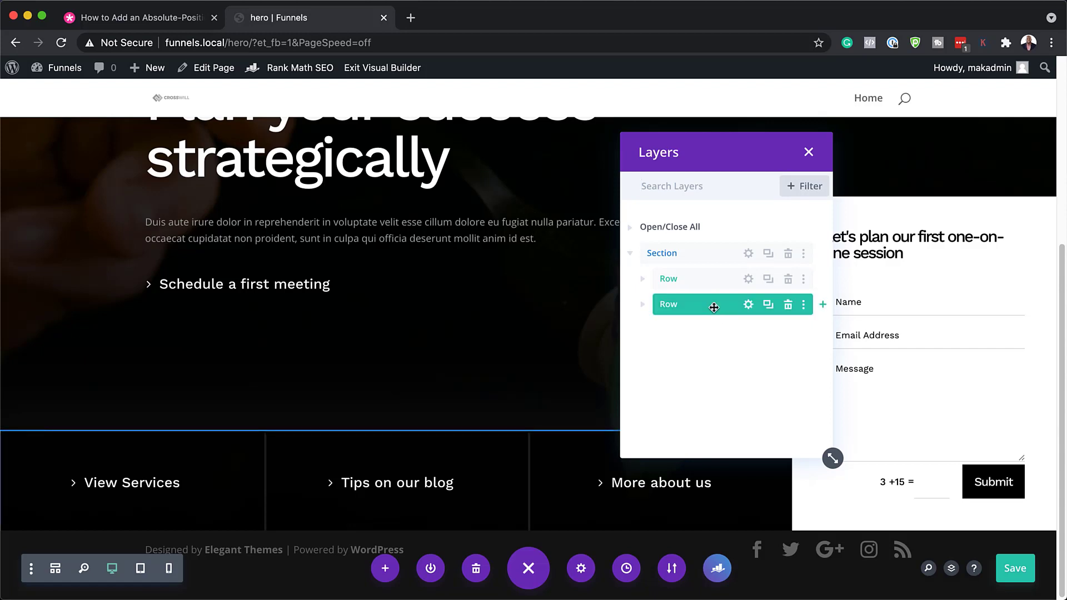
click(642, 304)
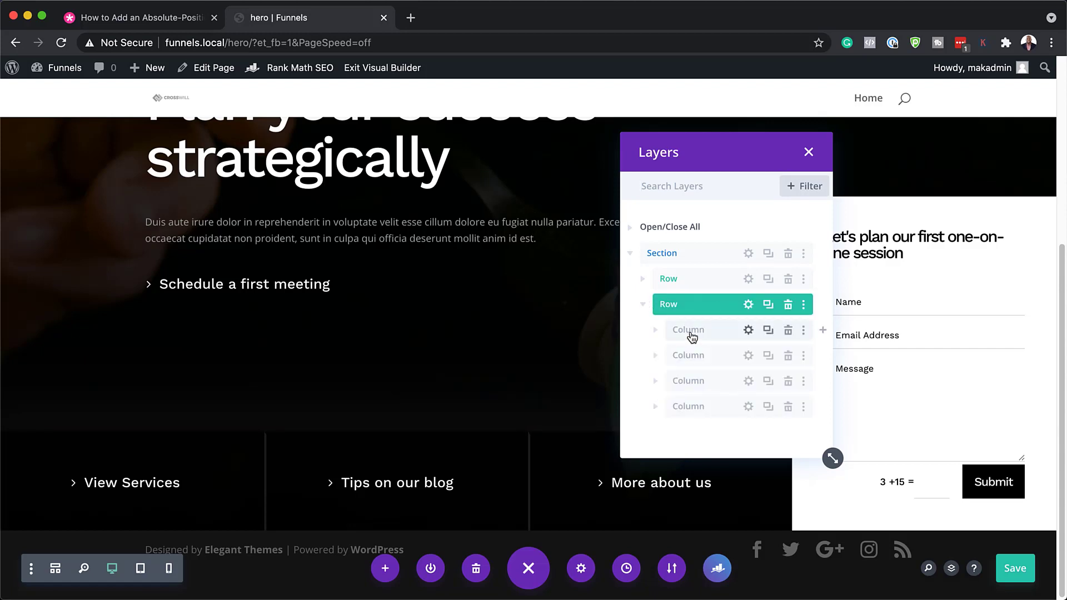
click(656, 331)
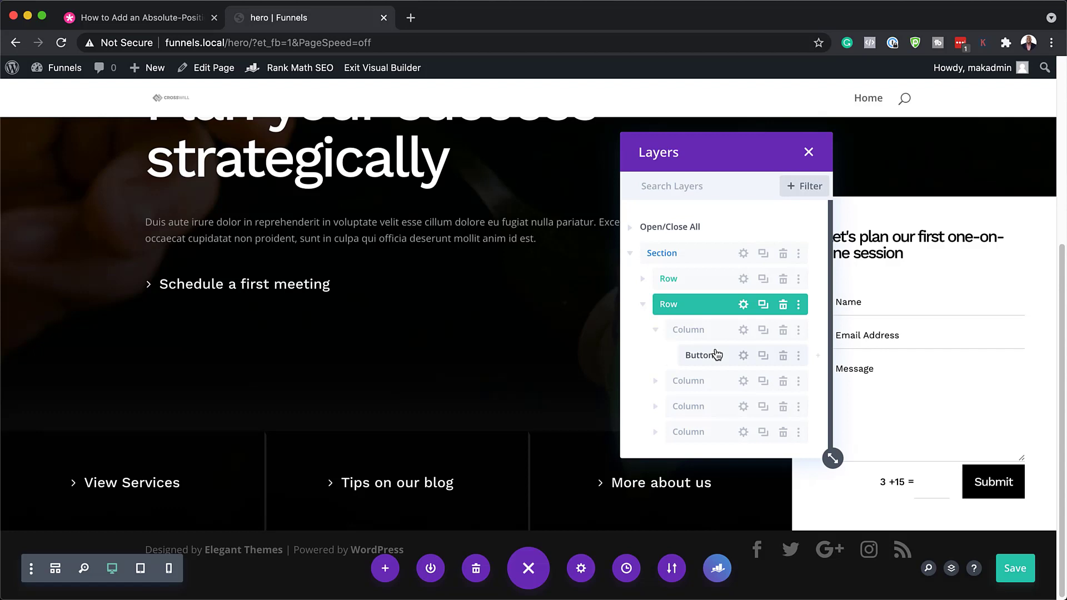
click(744, 356)
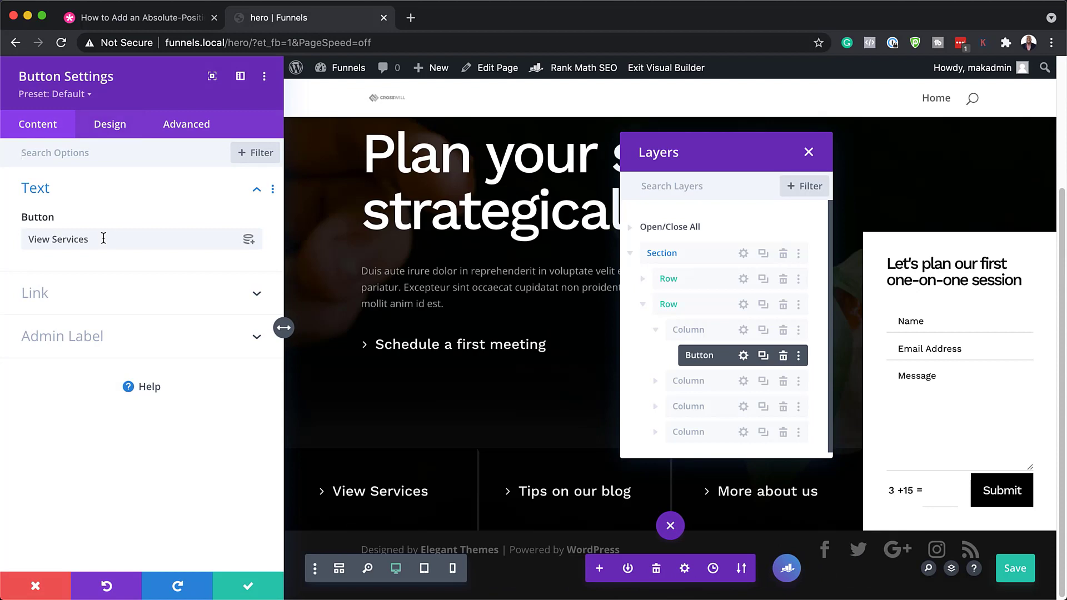
drag(103, 239, 20, 234)
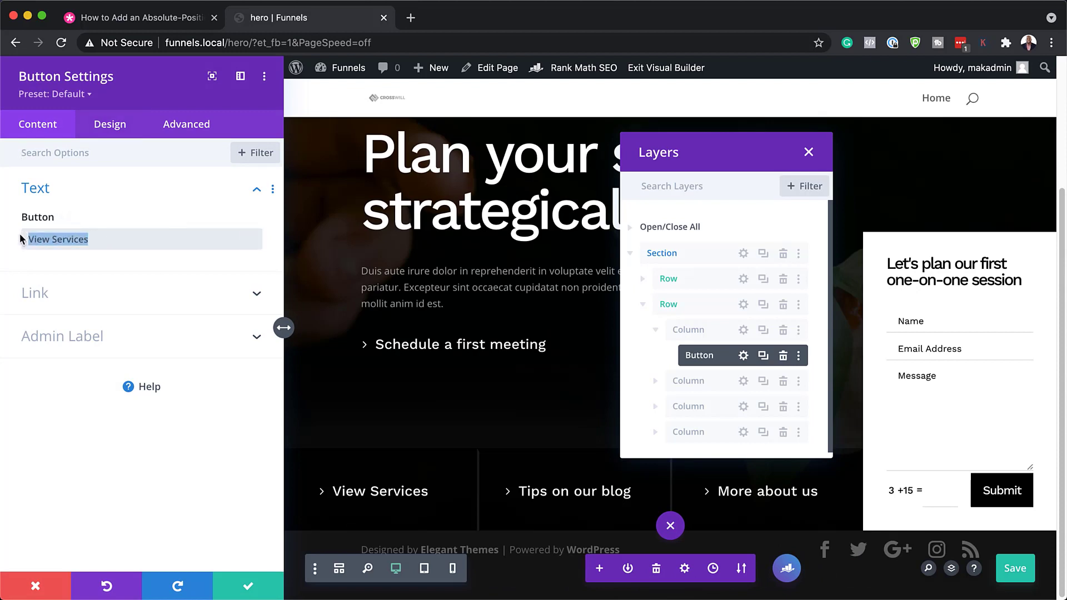
click(20, 293)
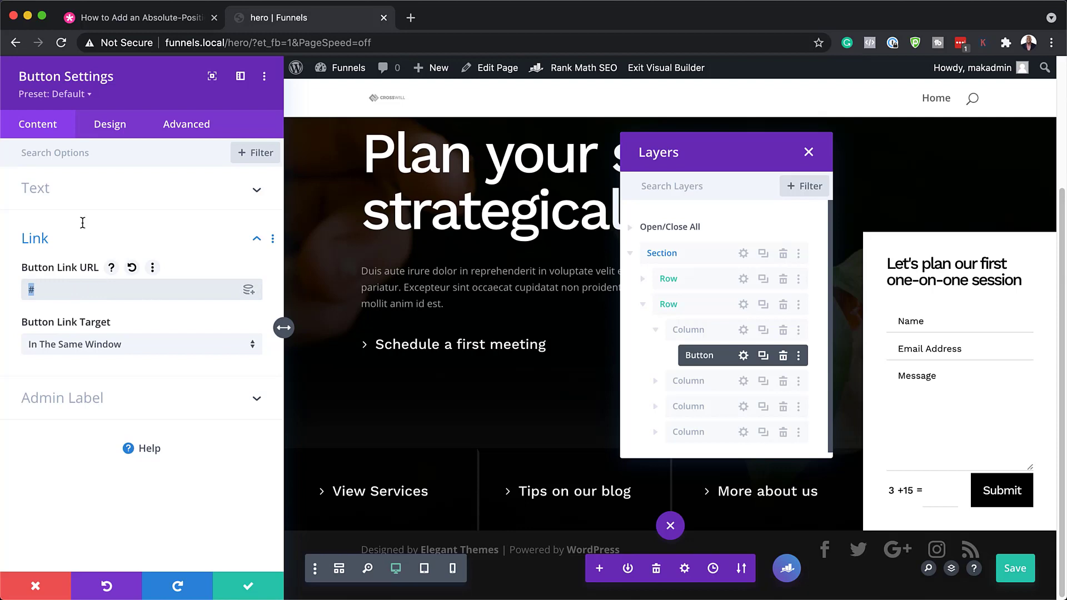
click(110, 126)
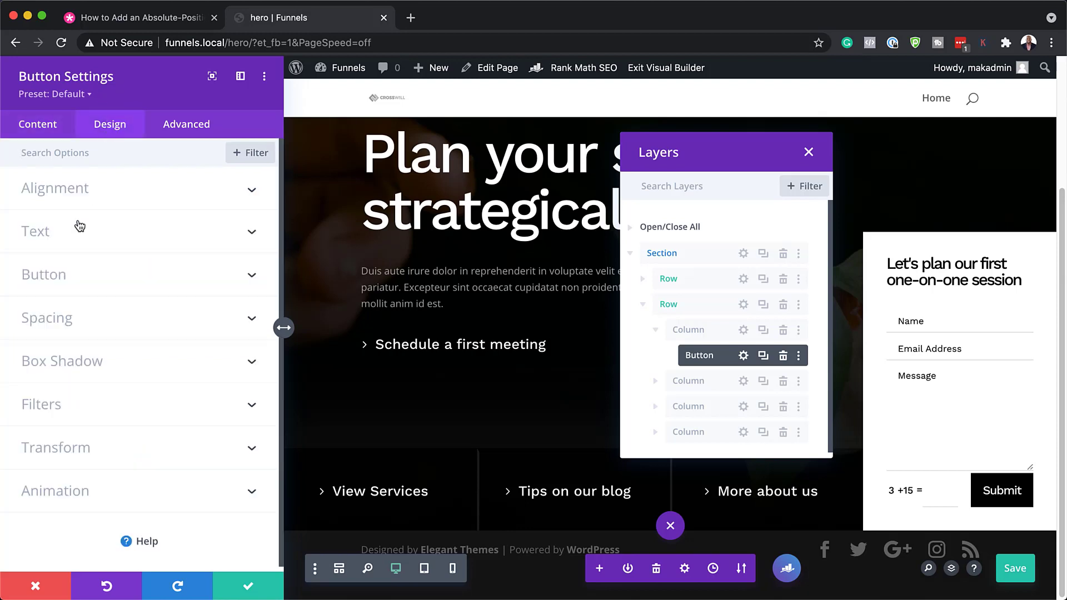
click(81, 279)
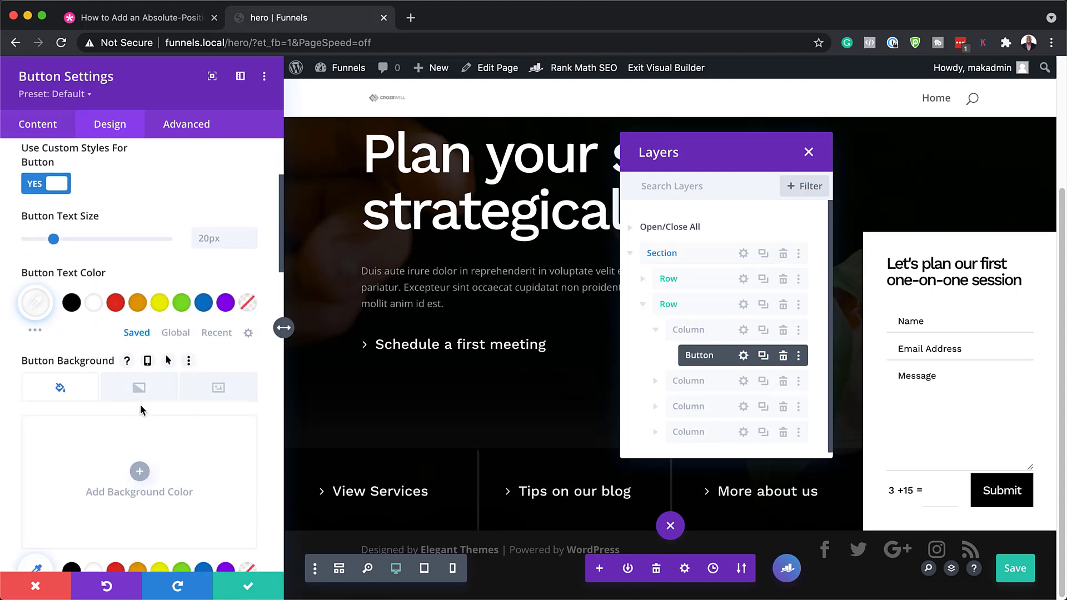
scroll(141, 405, down, 5)
scroll(143, 410, down, 3)
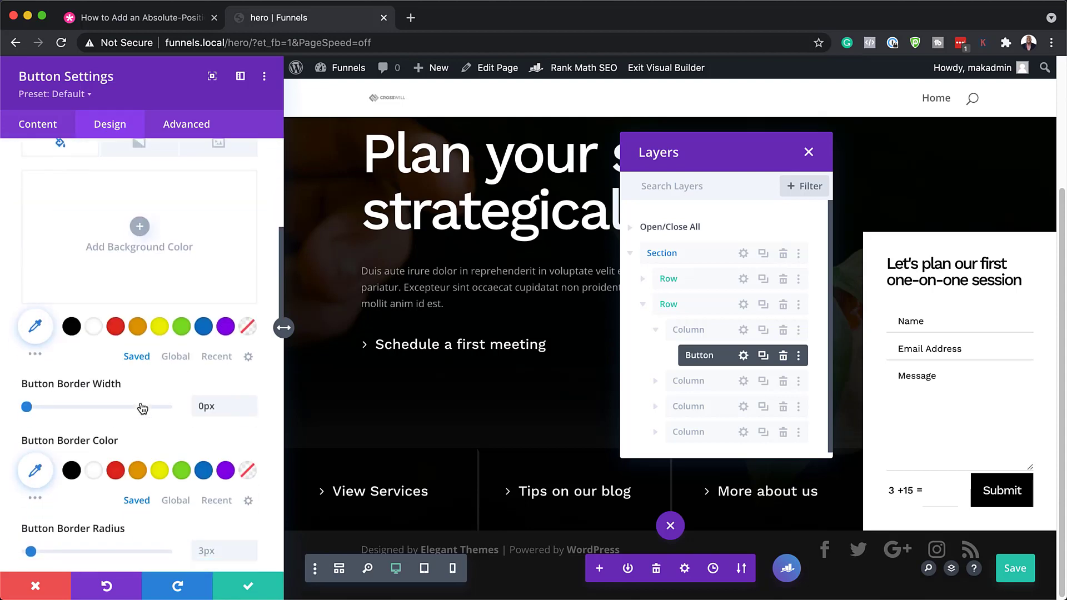
scroll(126, 415, down, 3)
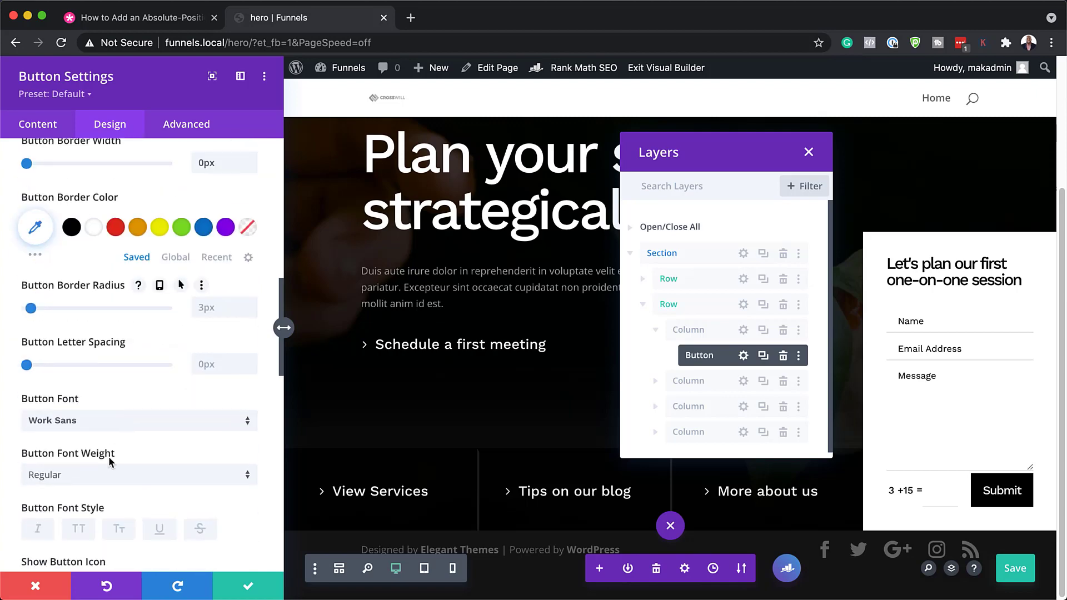
click(101, 427)
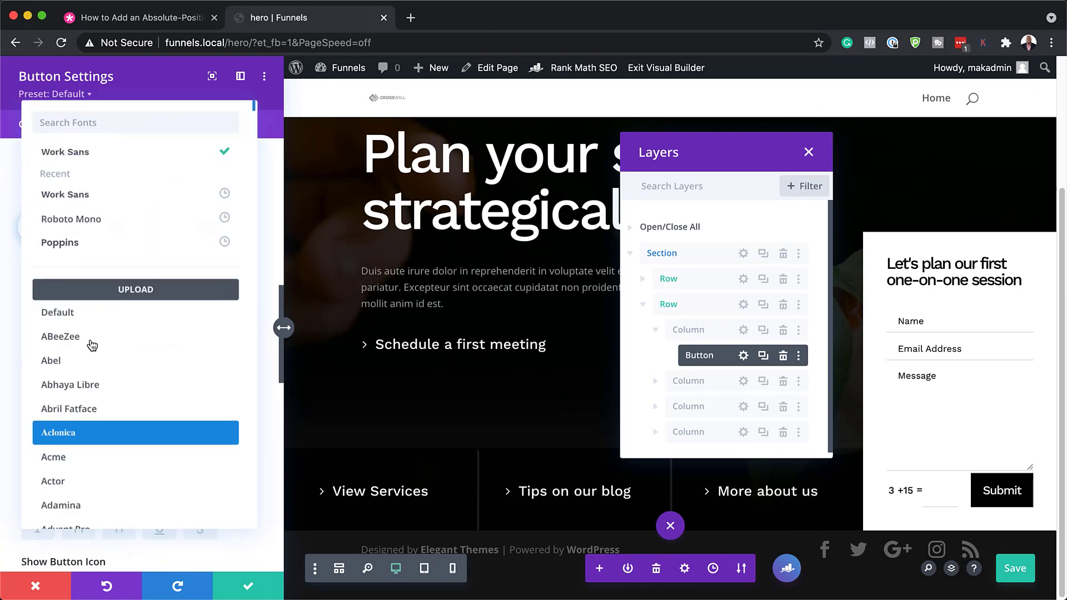
click(87, 248)
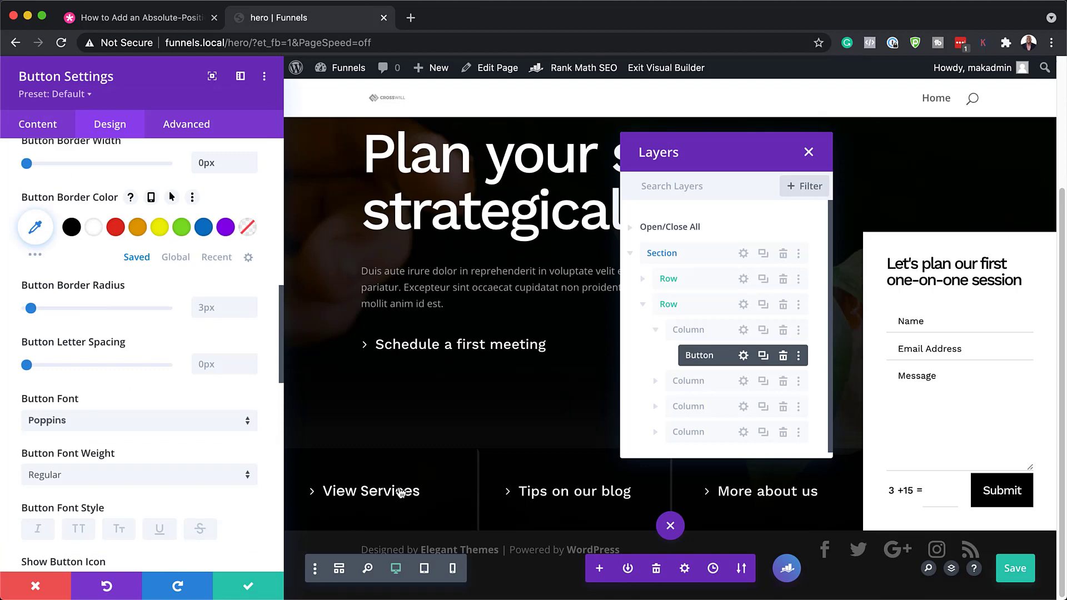
Step: Discard the button setting changes, exit the Visual Builder, and scroll the live page to the contact form
click(36, 587)
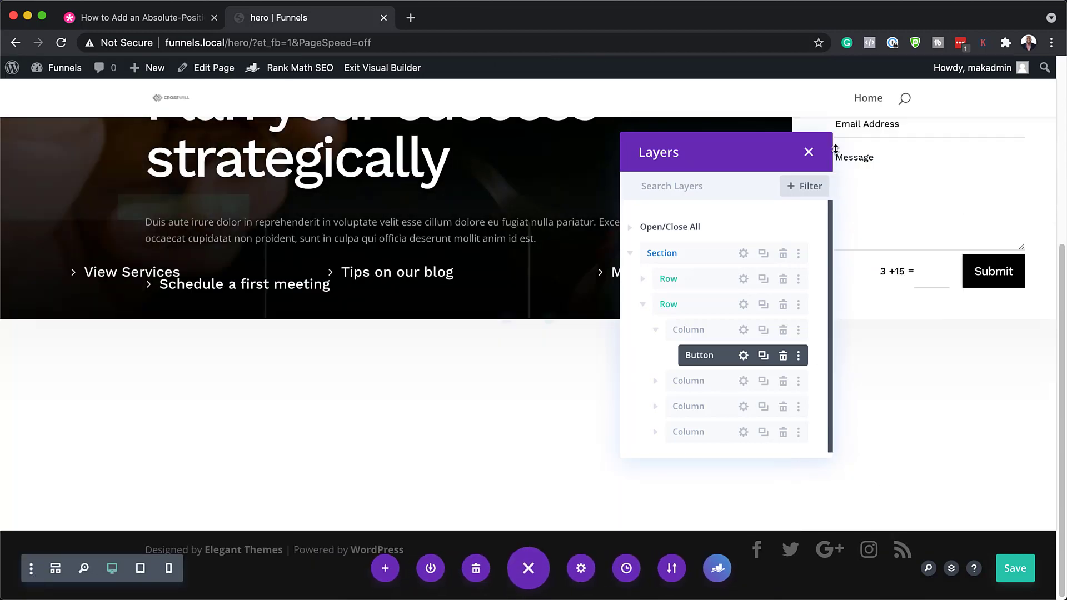
click(386, 67)
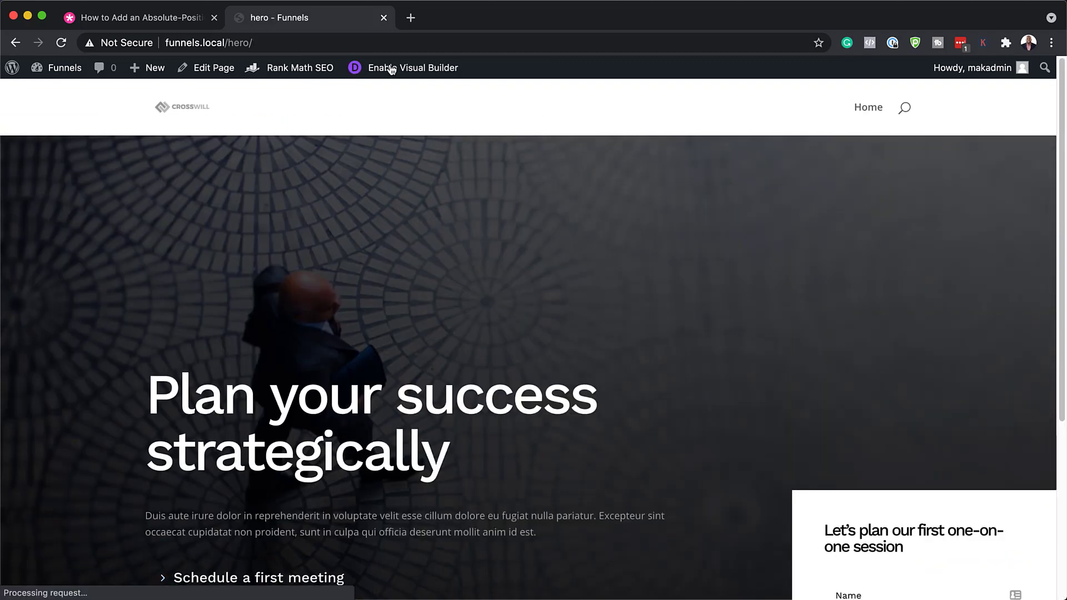
scroll(581, 179, down, 5)
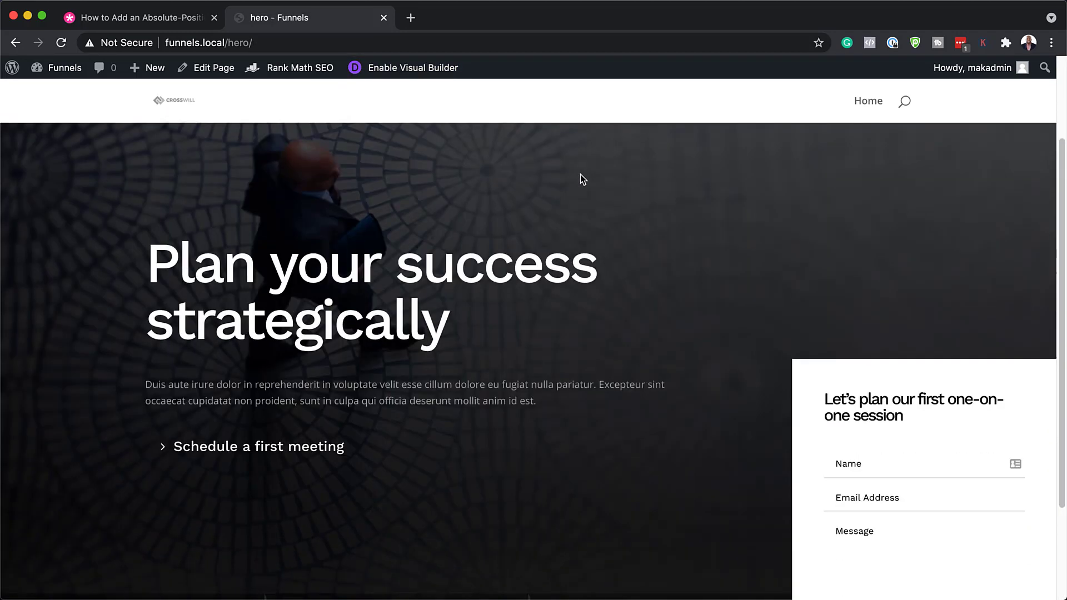